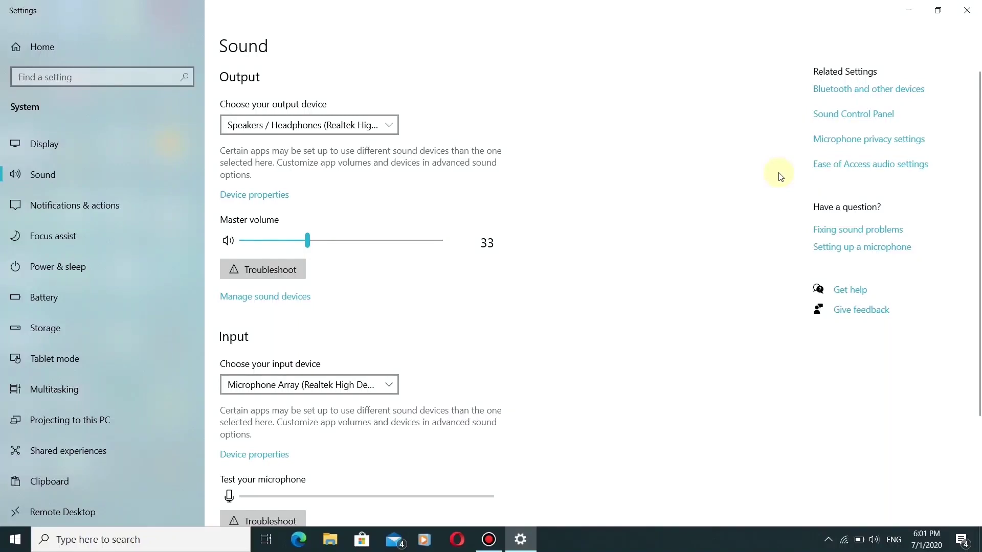
Open the classic Sound panel and review the Speakers/Headphones device properties
click(824, 119)
click(164, 92)
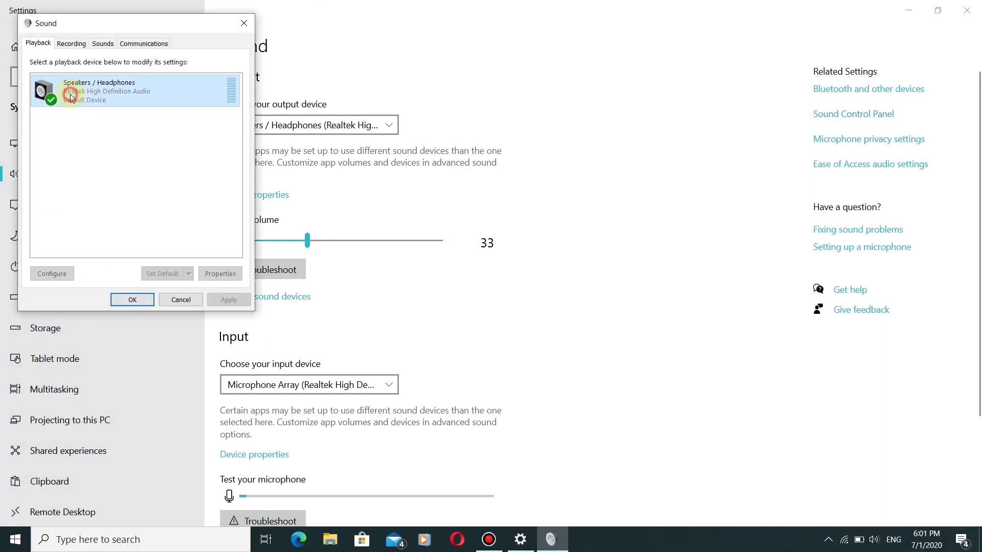
click(220, 273)
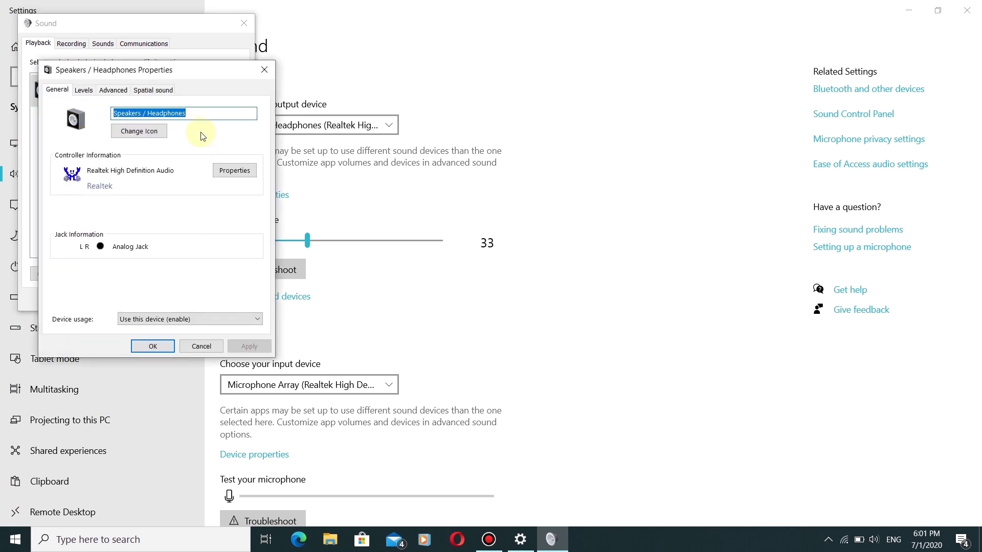
click(265, 70)
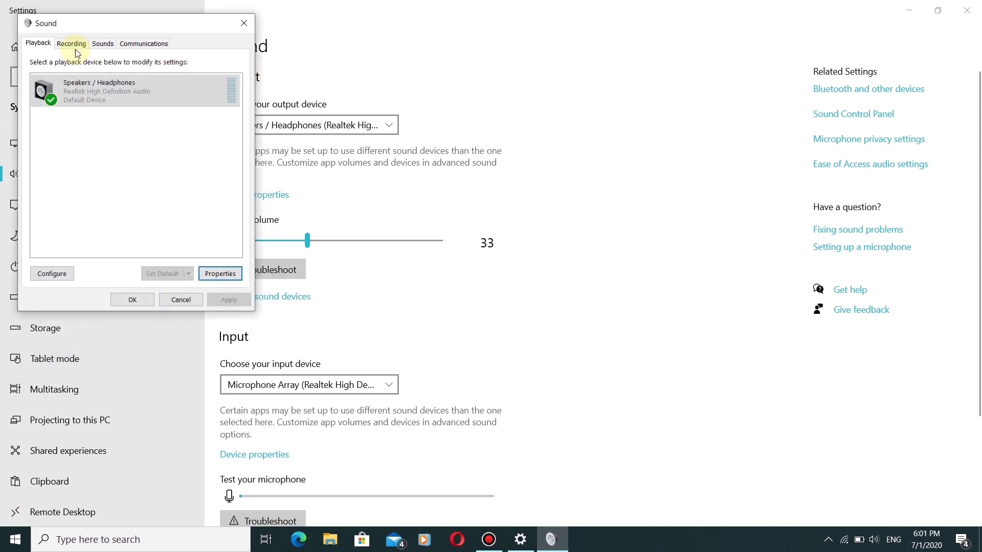
Review the Microphone Array recording properties, then close the Sound panel and Sound settings
click(71, 43)
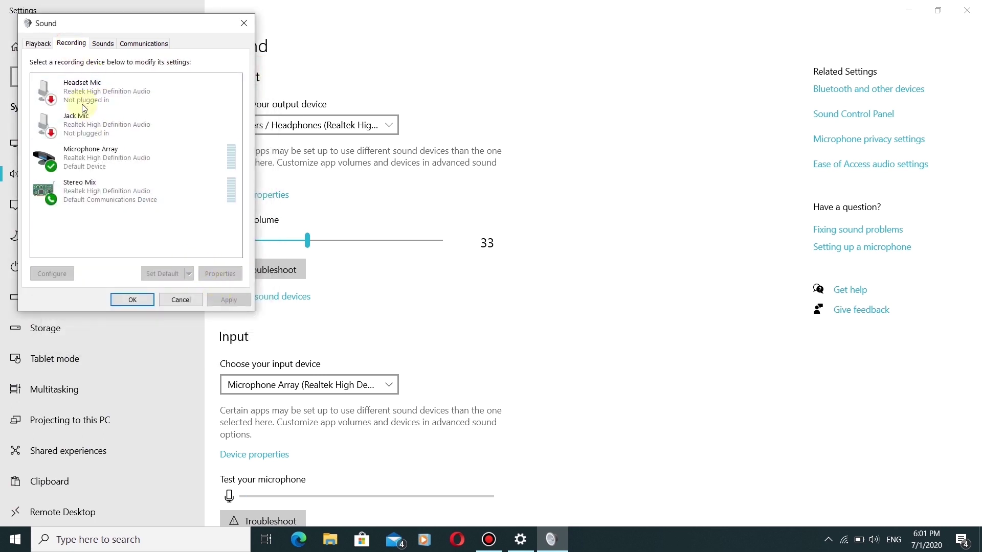
click(90, 159)
click(220, 274)
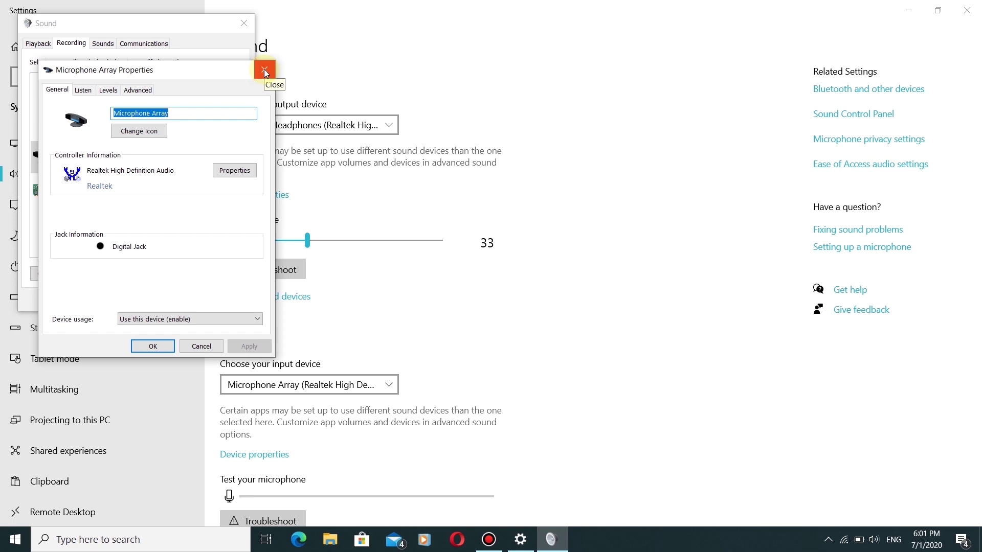
click(264, 69)
click(244, 23)
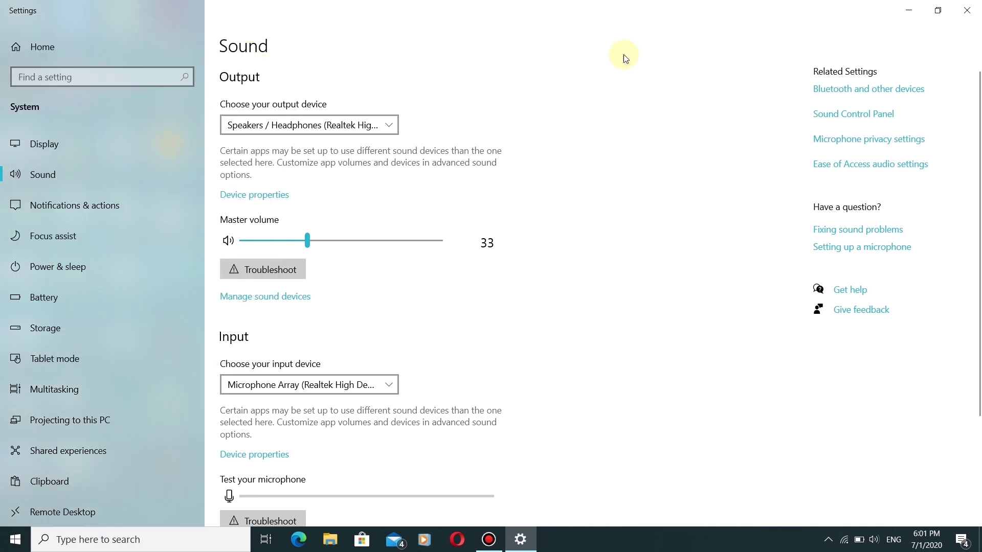
click(972, 11)
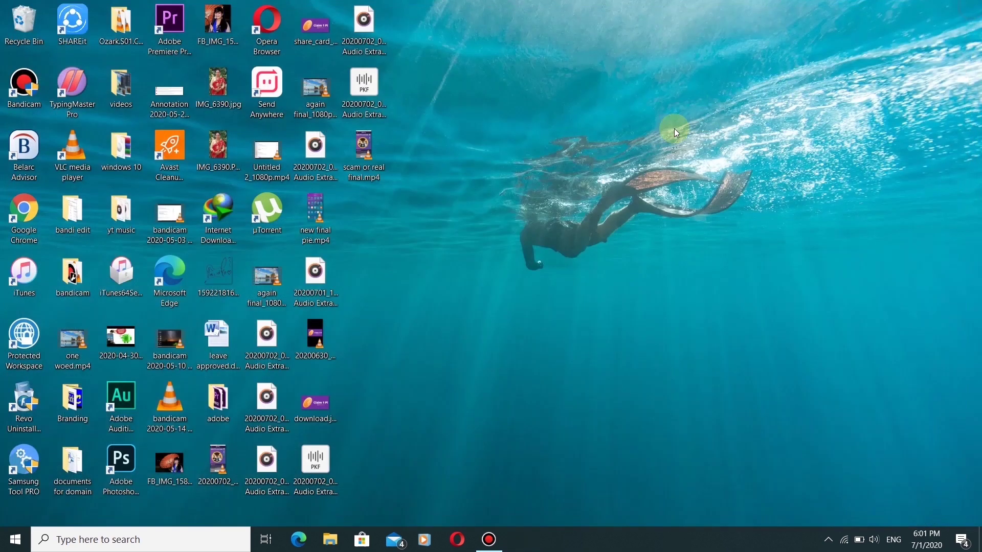
Launch Computer Management via This PC's Manage option in the File Explorer jump list
right_click(333, 537)
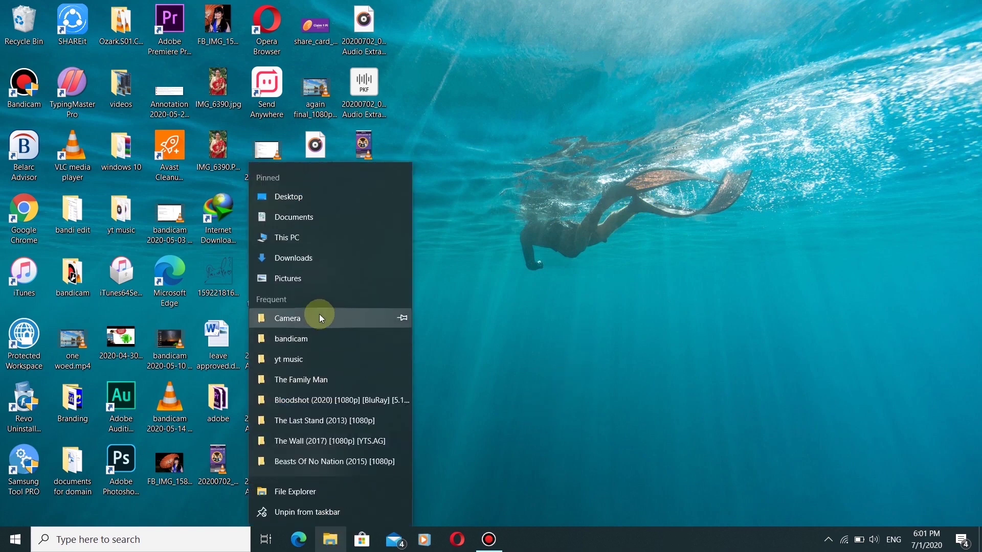
right_click(308, 246)
click(347, 288)
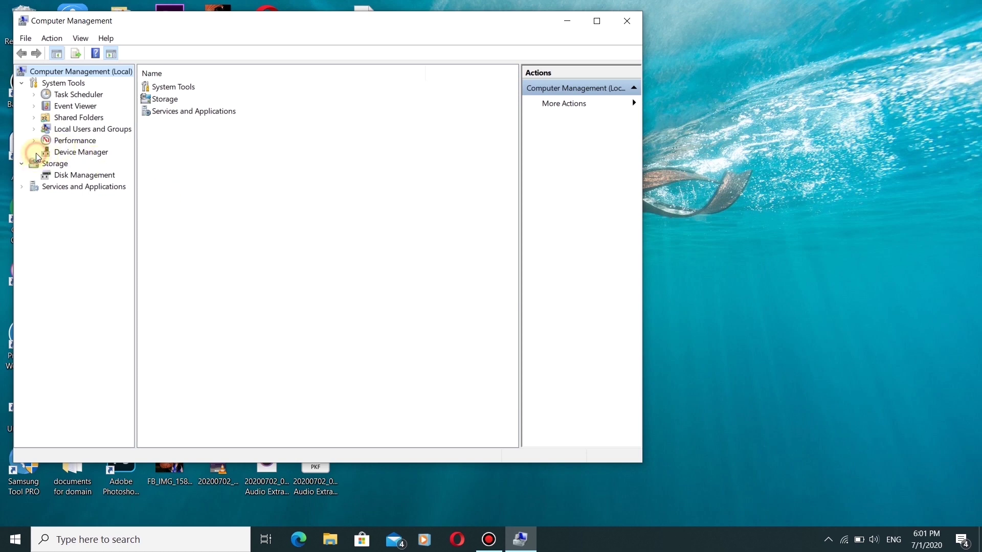
In Device Manager, expand Sound, video and game controllers and bring up Realtek High Definition Audio's actions
click(65, 153)
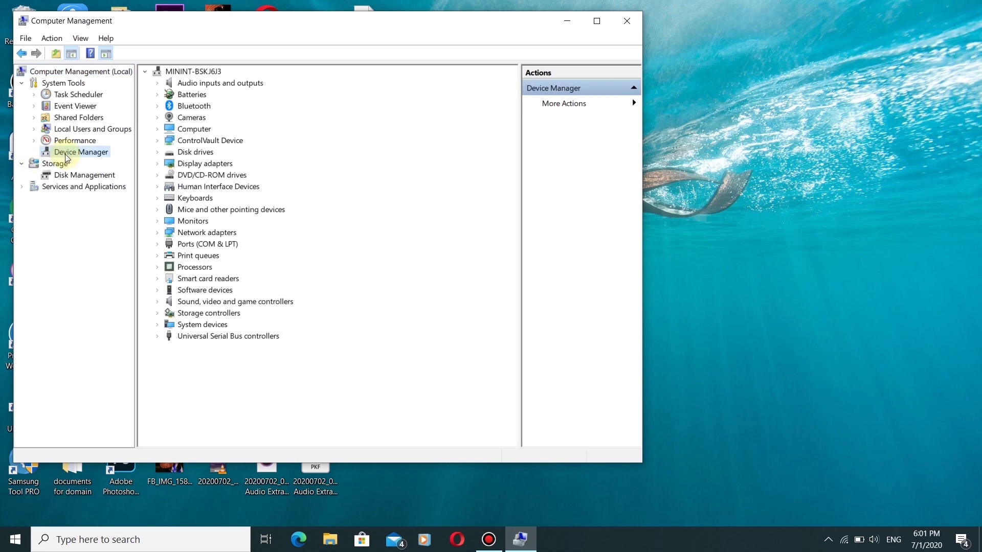
click(157, 305)
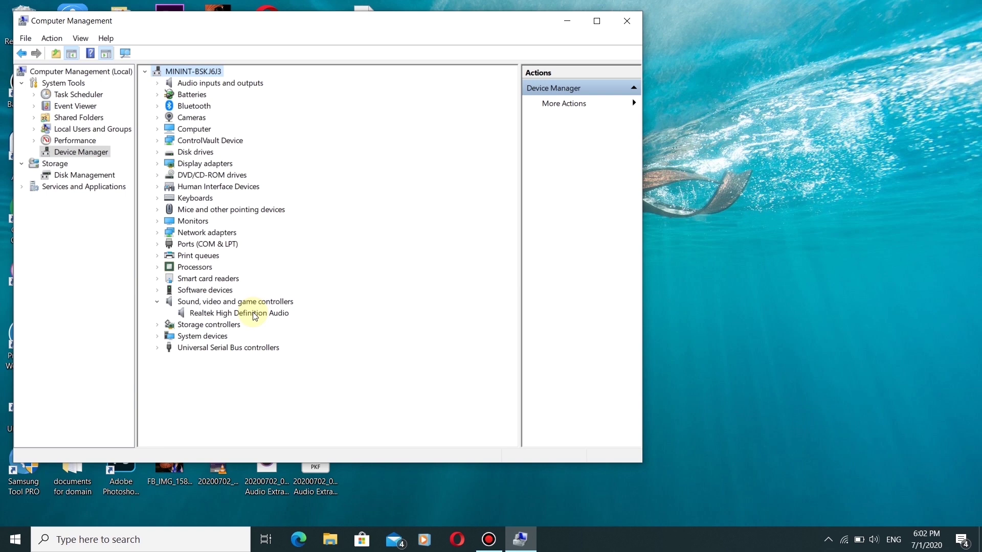
click(224, 312)
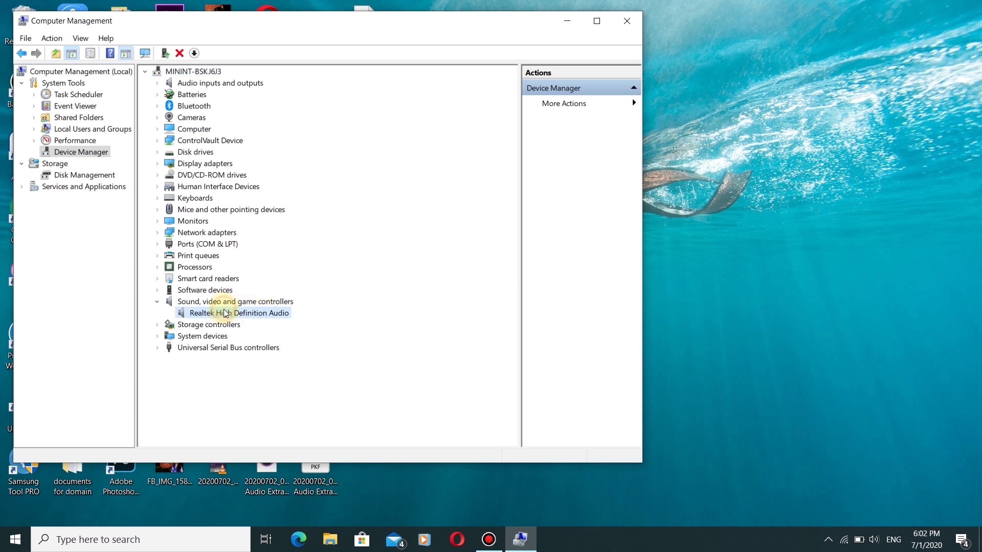
right_click(225, 313)
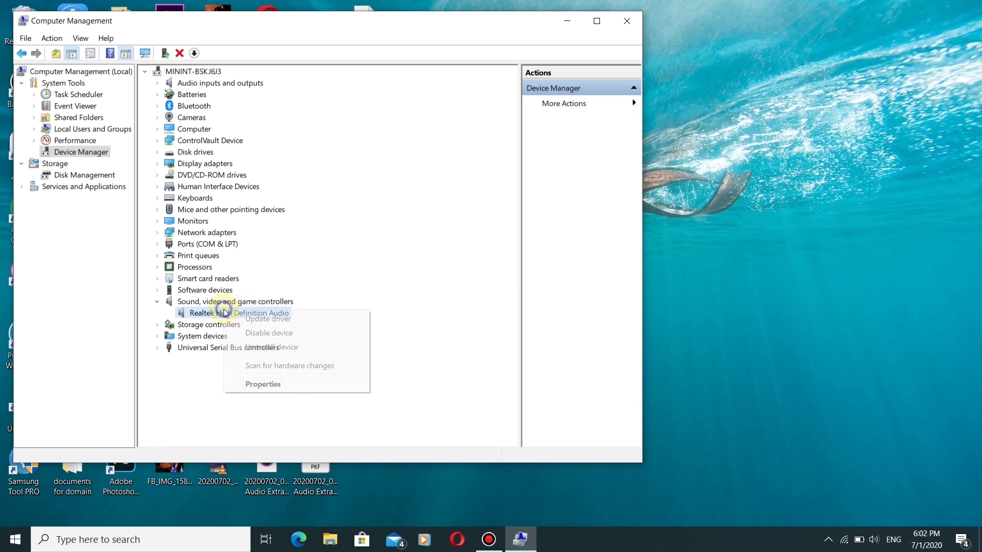
List available drivers for Realtek audio, comparing High Definition Audio Device and Realtek 6.0.1.6098
click(264, 320)
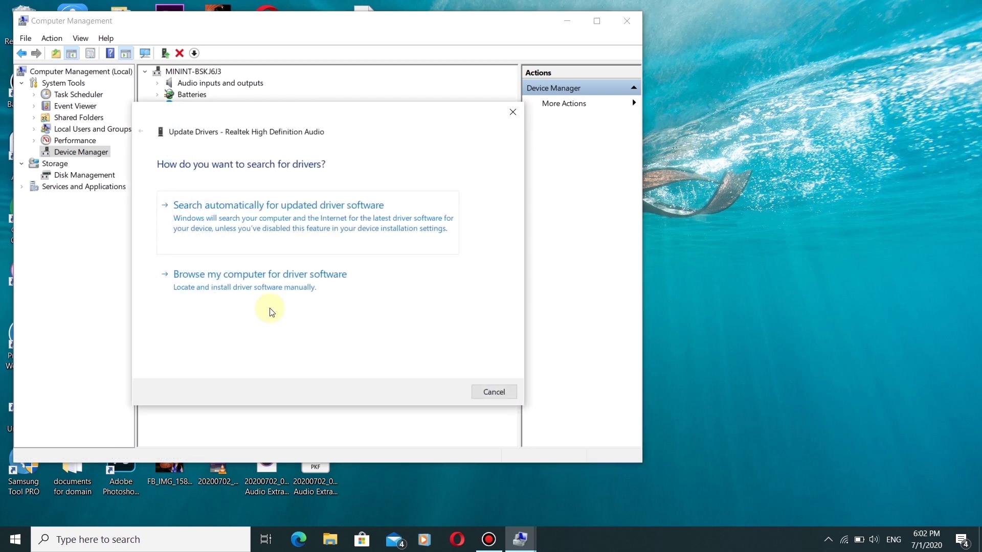
click(271, 276)
click(264, 310)
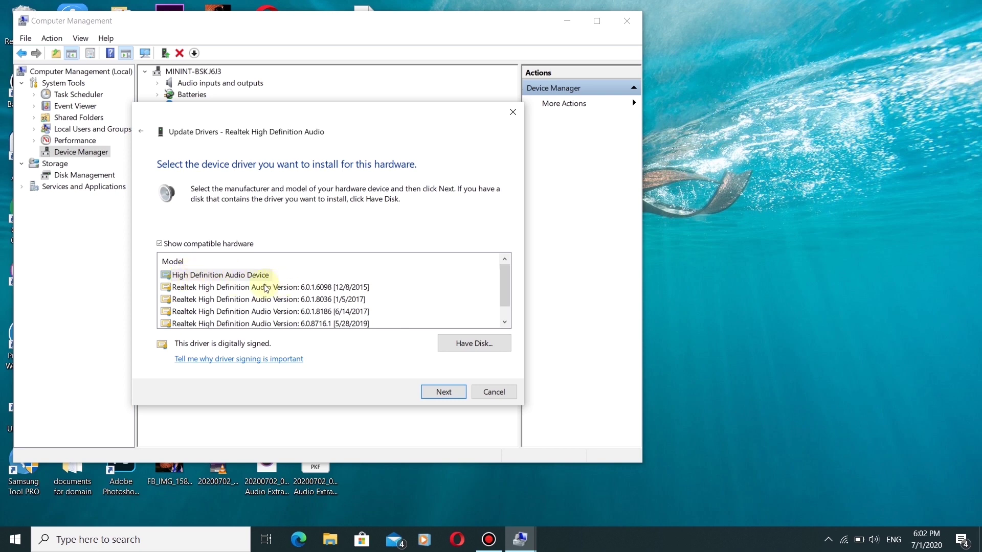
click(237, 278)
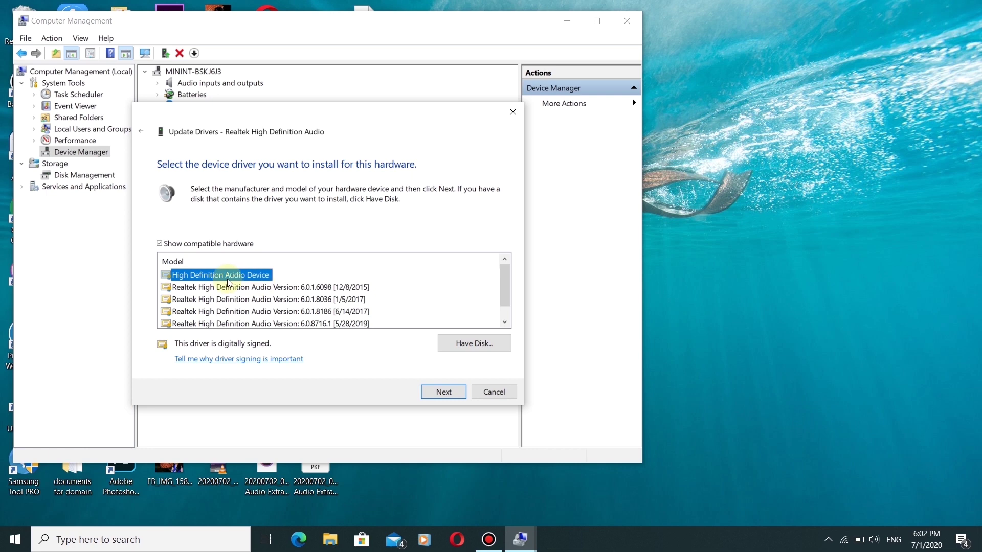
click(189, 287)
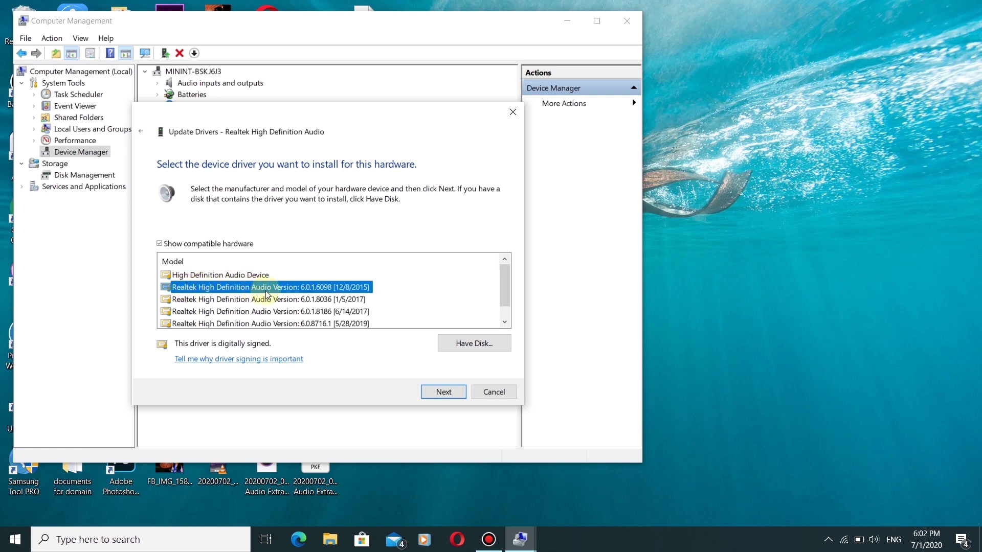
click(210, 275)
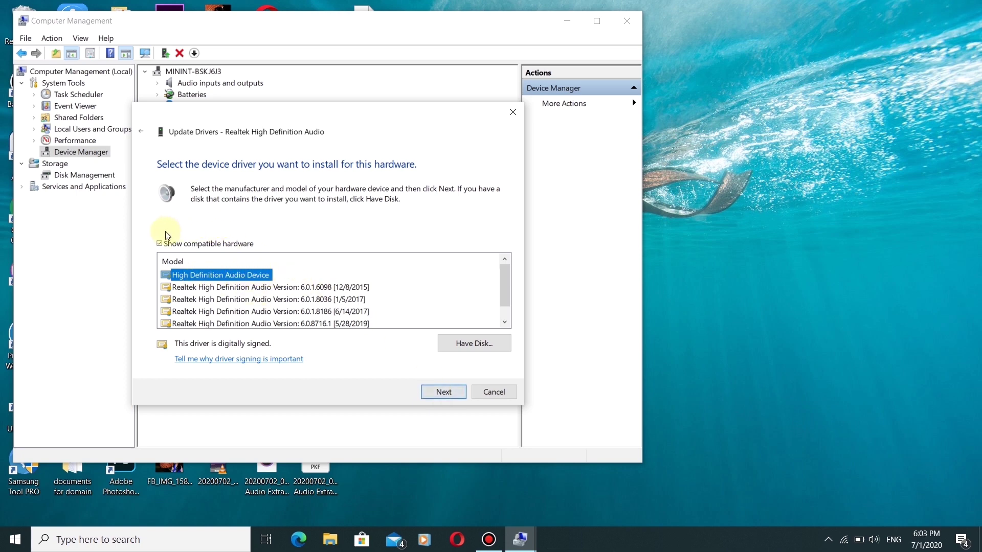
Browse Microsoft drivers, restore compatible-only view, and install the High Definition Audio Device driver
click(159, 243)
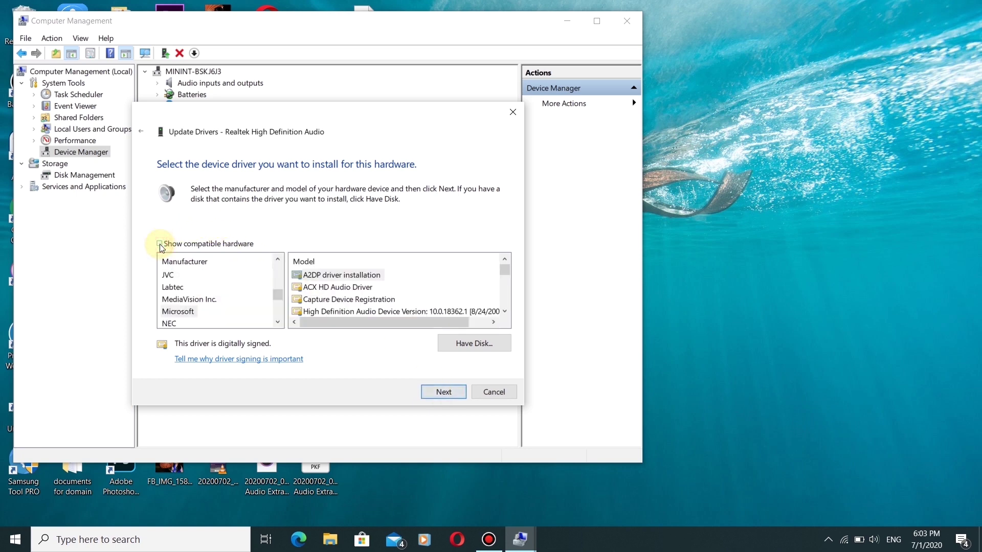
click(187, 312)
mouse_move(503, 272)
mouse_down()
mouse_move(505, 285)
mouse_move(503, 268)
mouse_up()
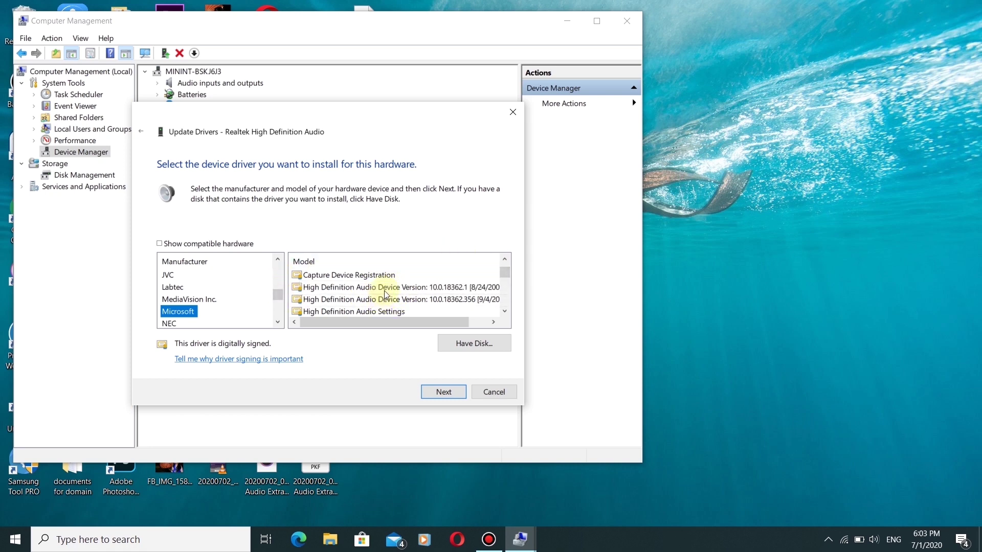
click(160, 244)
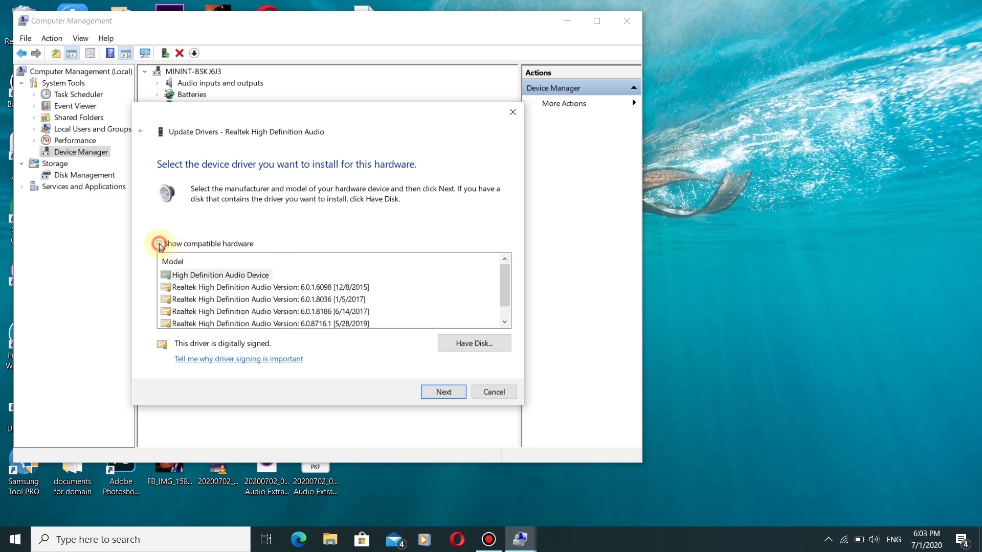
click(197, 276)
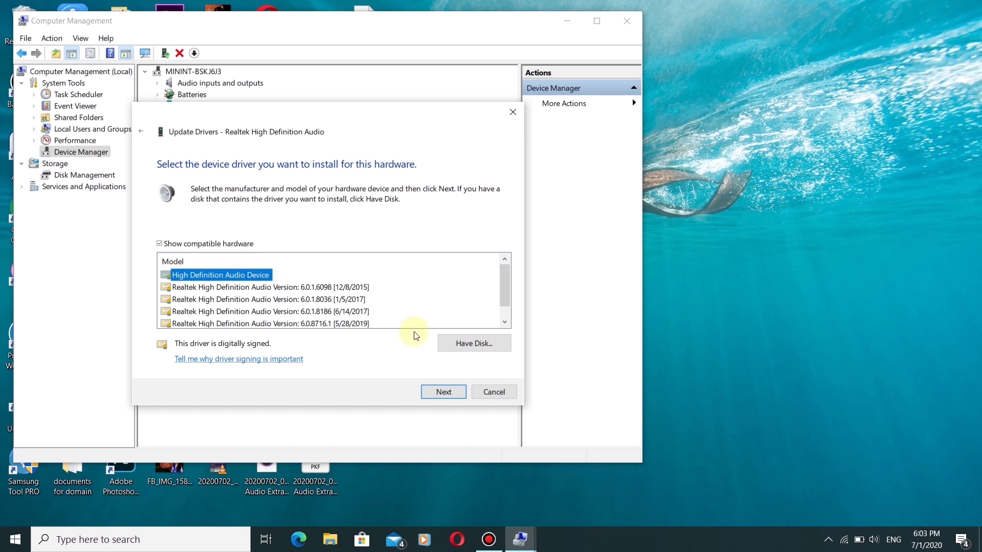
click(436, 392)
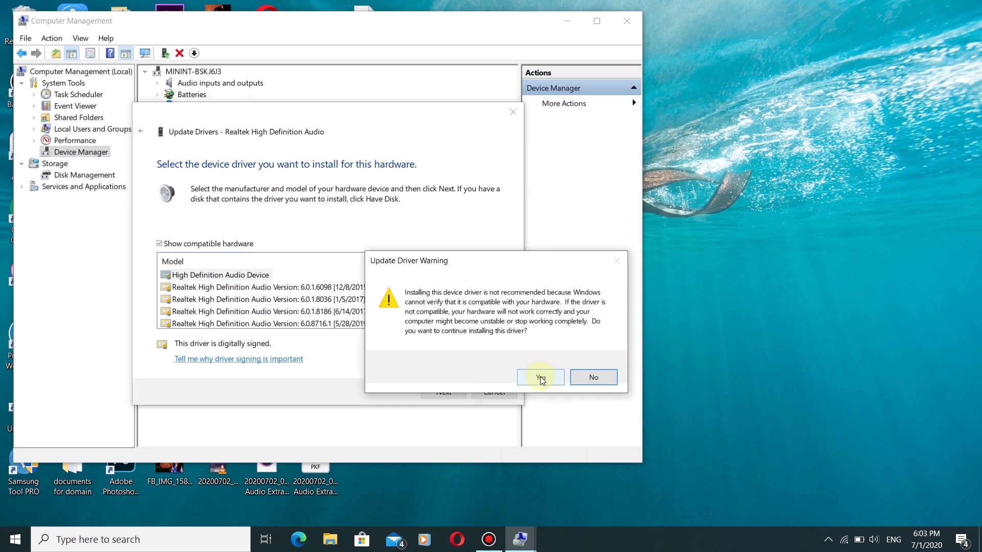
Accept the driver compatibility warning, then open Sound settings from the taskbar speaker icon
click(541, 379)
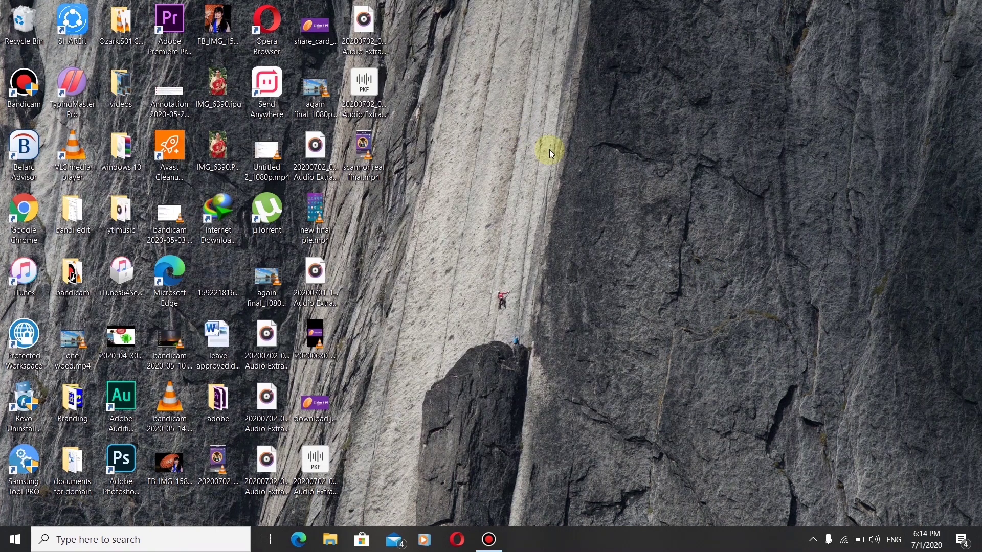
right_click(874, 540)
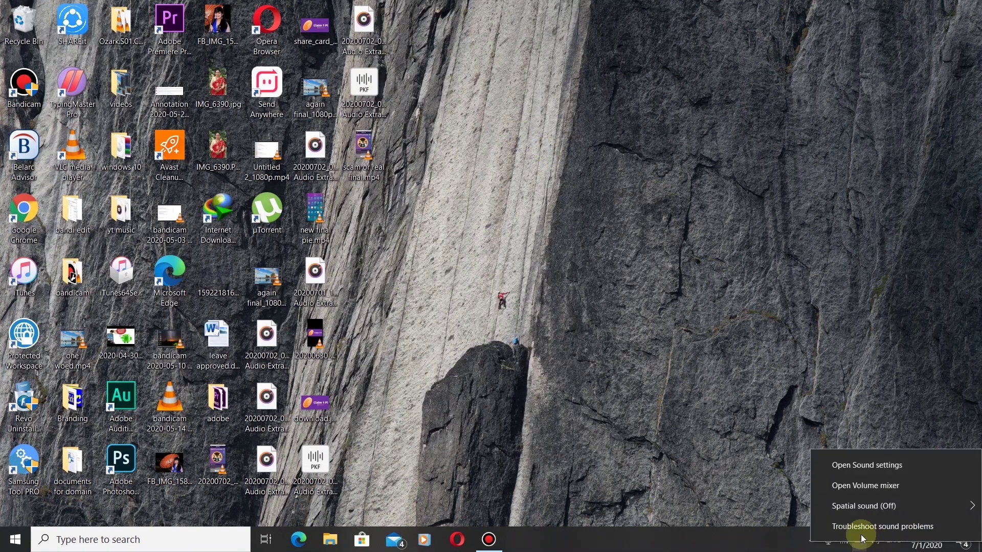
click(859, 467)
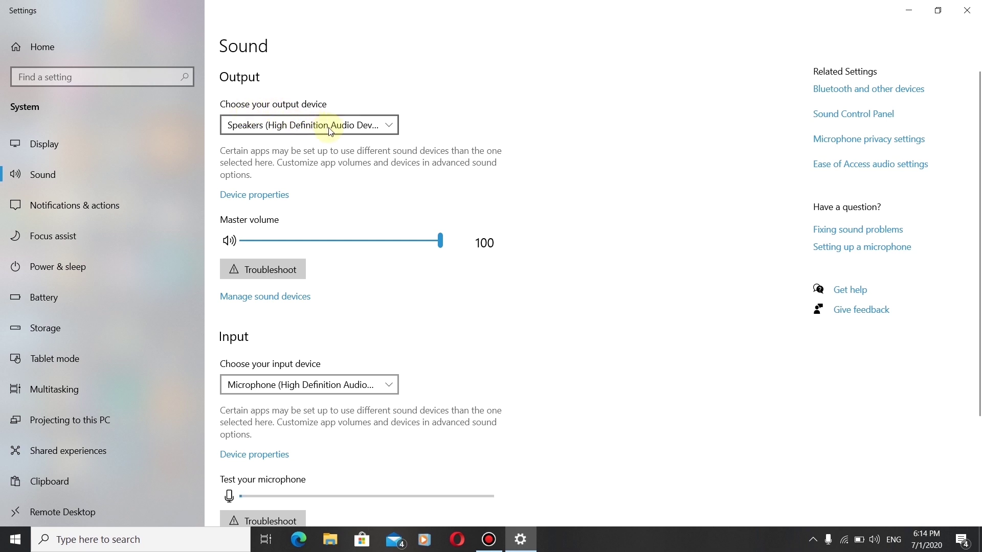
Confirm all enhancements are off on the default High Definition Audio Device Speakers
click(387, 126)
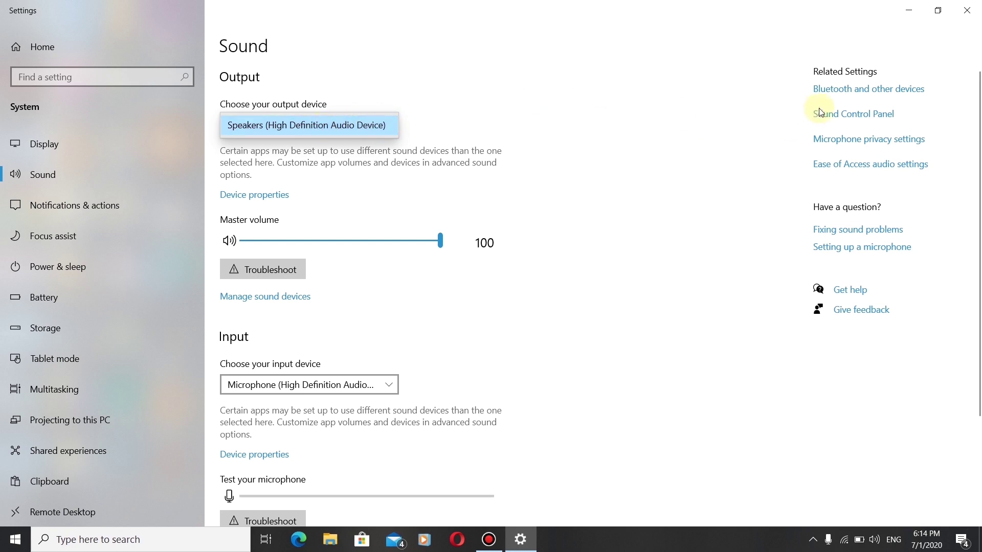
click(839, 115)
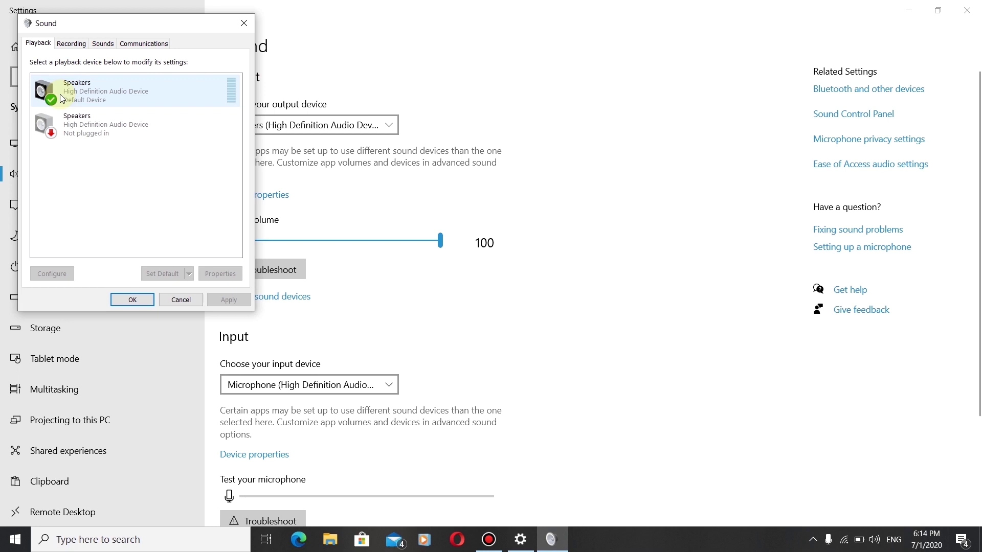
click(72, 92)
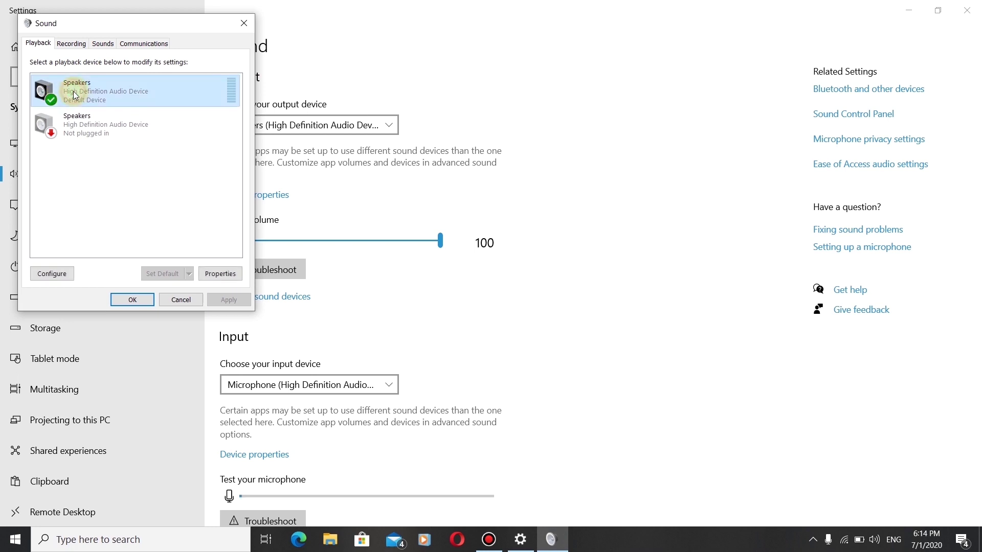
click(219, 273)
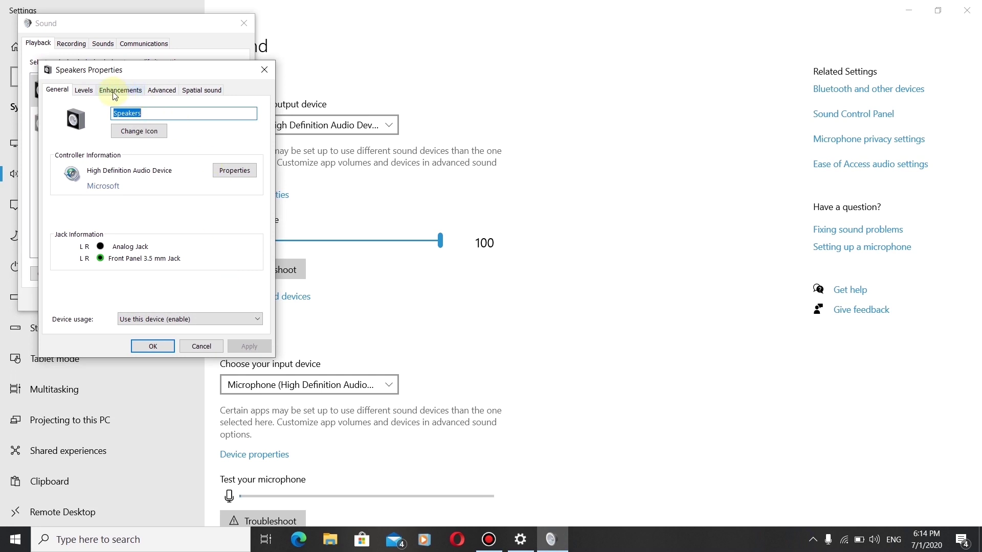
click(127, 92)
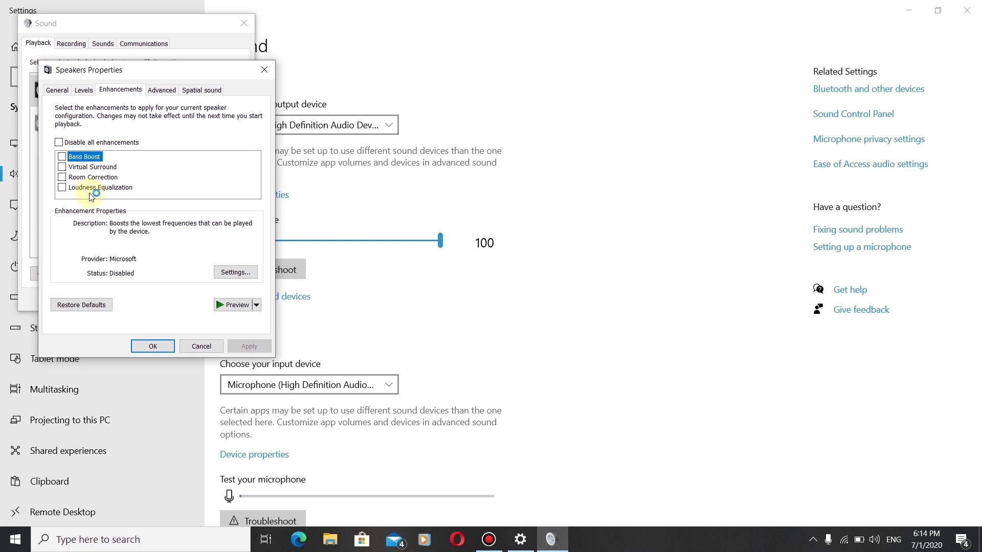
click(265, 70)
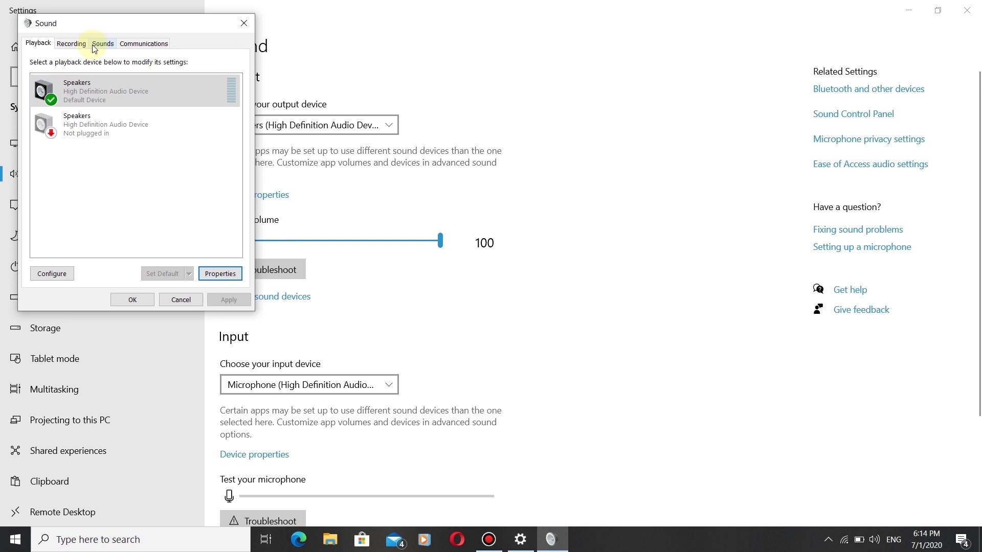
Review the default microphone's properties on the Recording tab
click(72, 43)
click(82, 155)
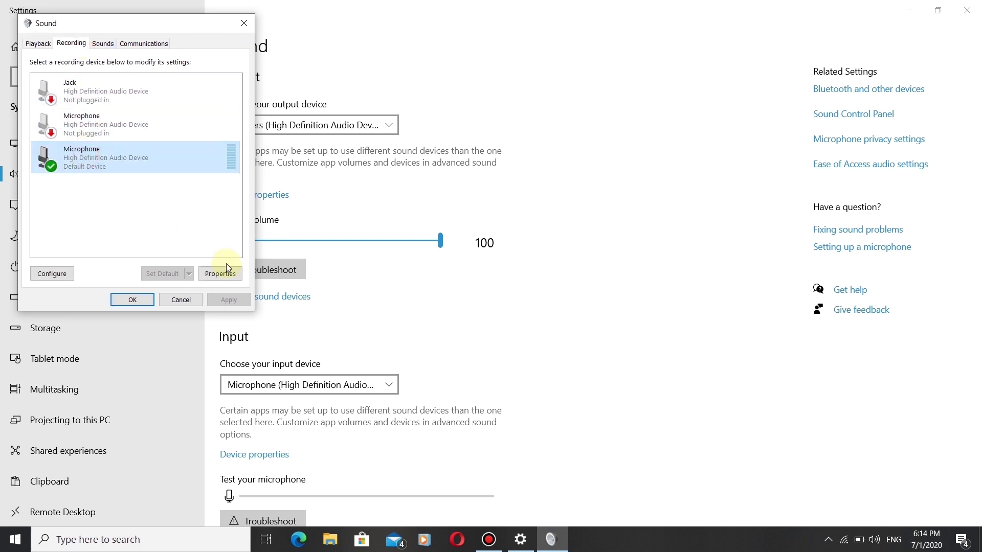
click(226, 268)
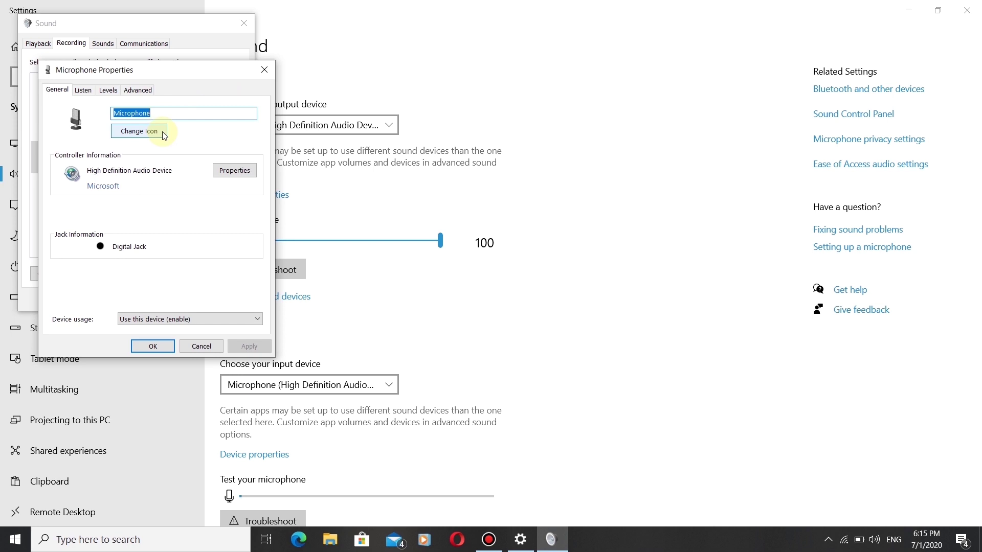
click(264, 70)
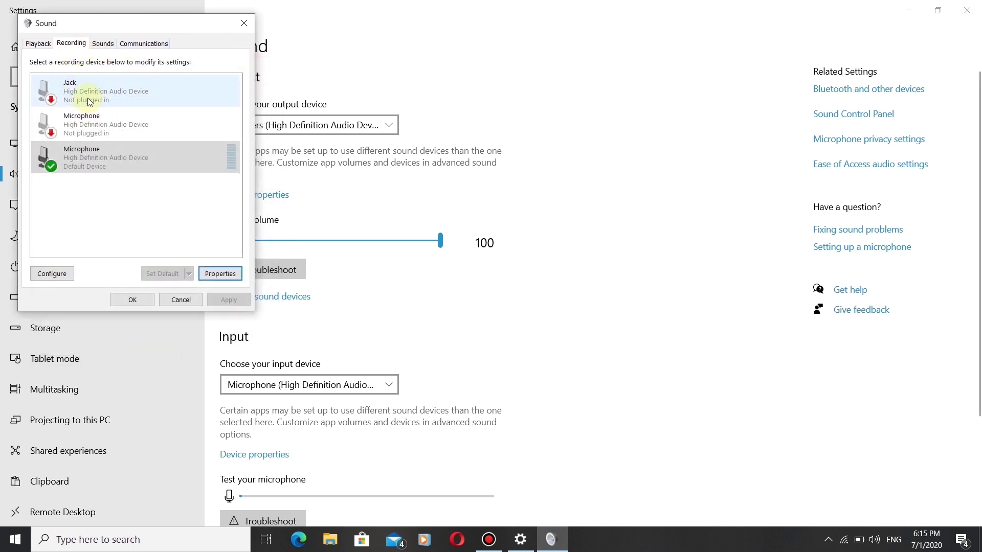
Recheck the default Speakers' Enhancements, then close the Sound Control Panel
click(38, 43)
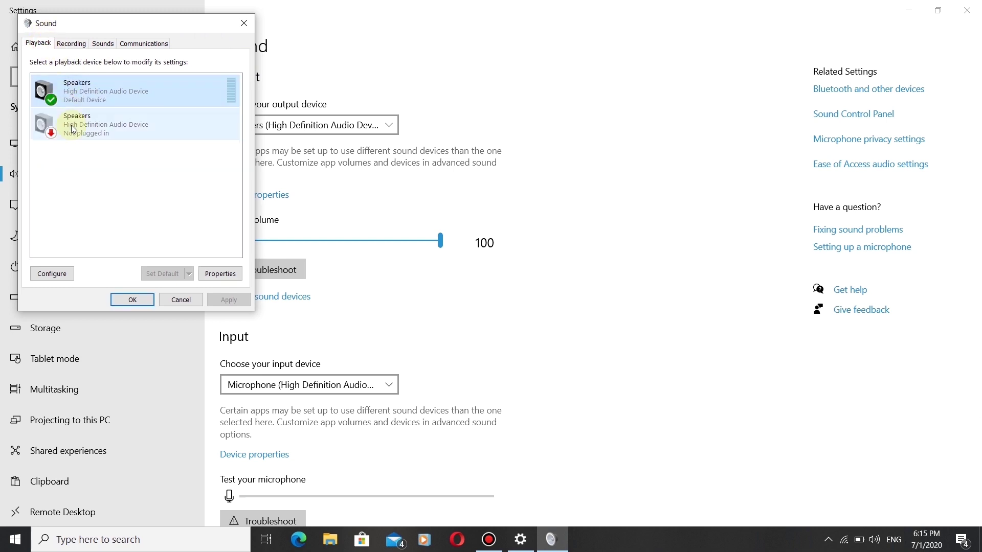
click(217, 273)
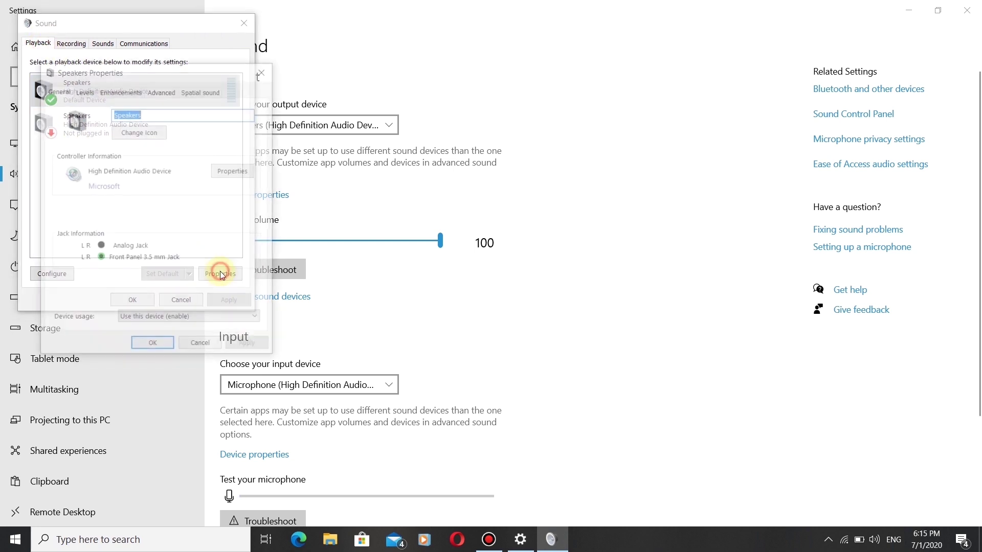
click(120, 90)
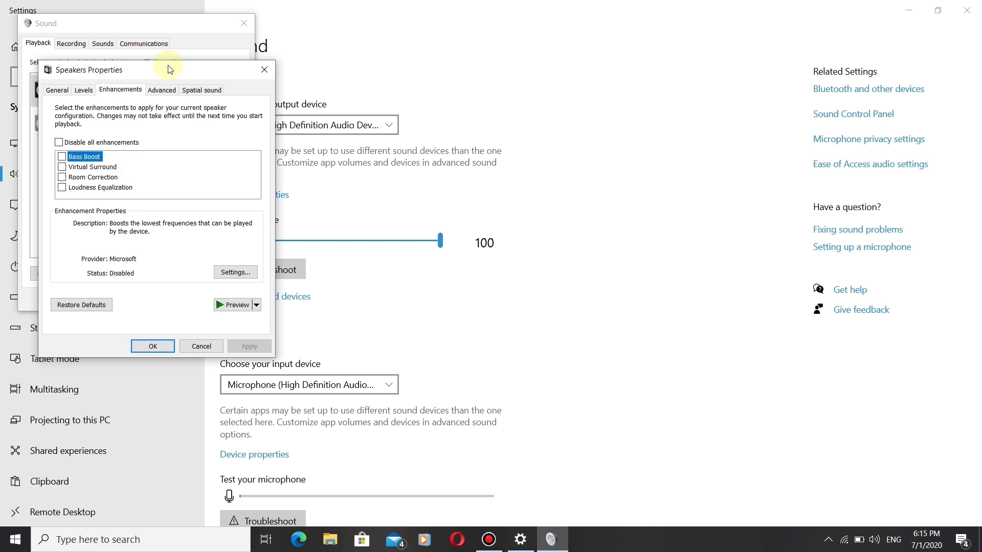
drag(171, 69, 260, 60)
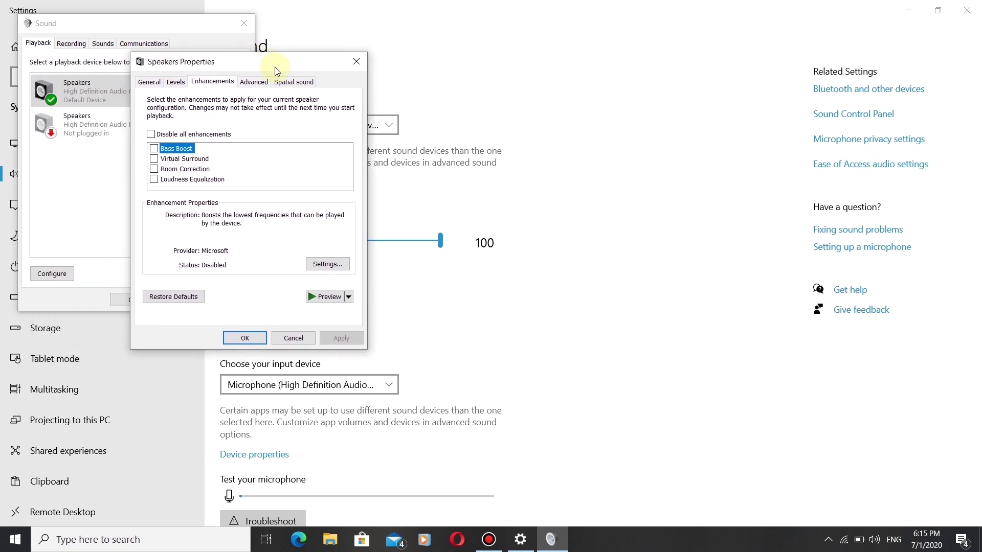
click(357, 60)
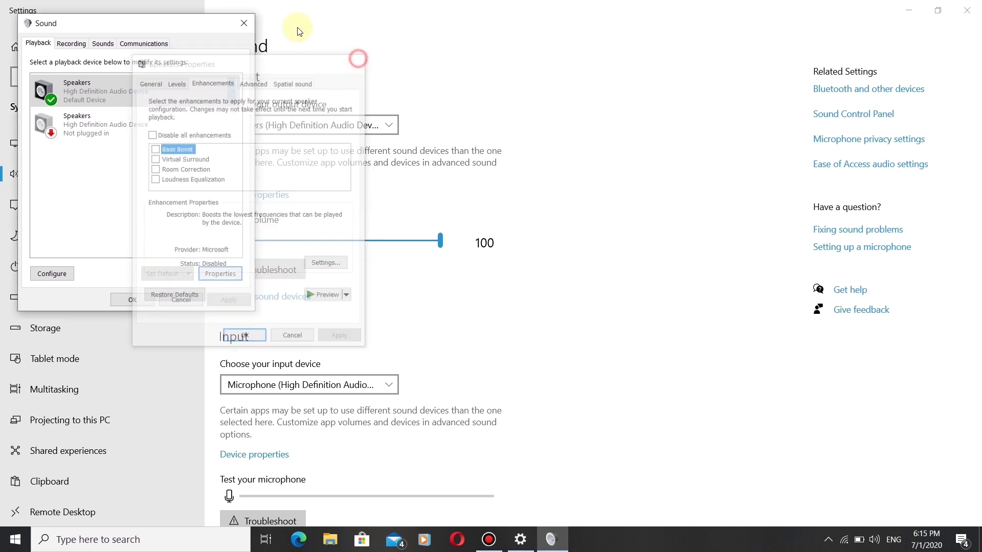
click(244, 23)
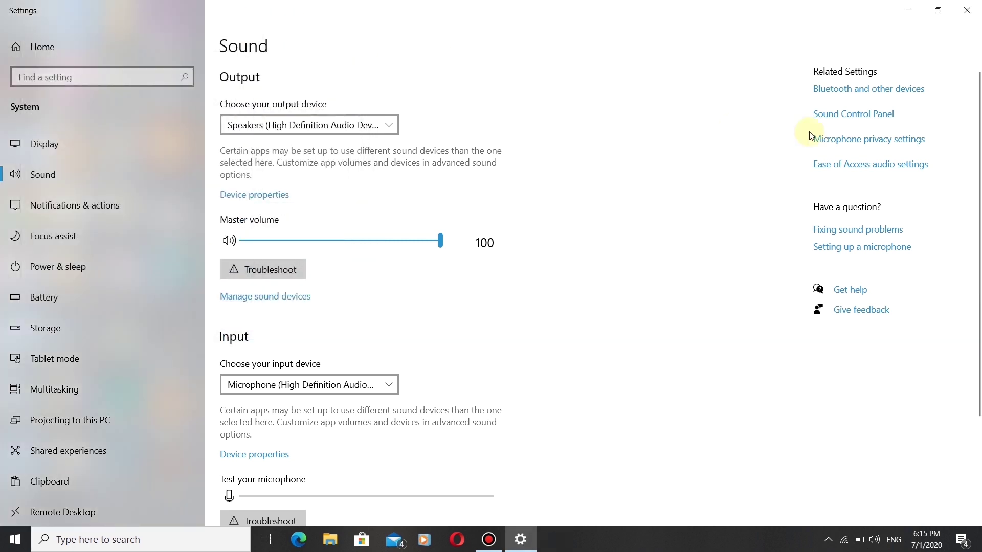
Launch Opera and enter realtek in the address bar
click(458, 537)
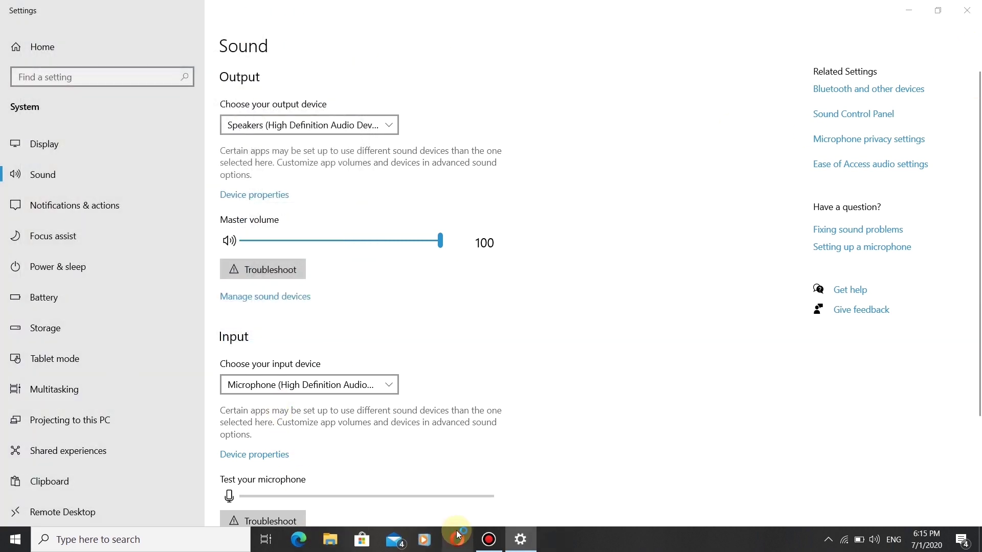
click(160, 31)
text(realt)
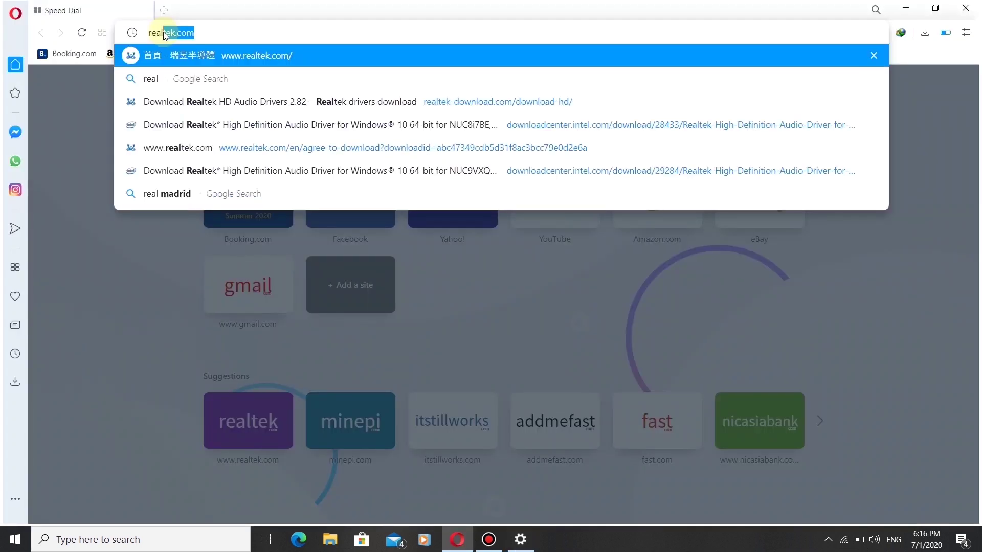
text(ek)
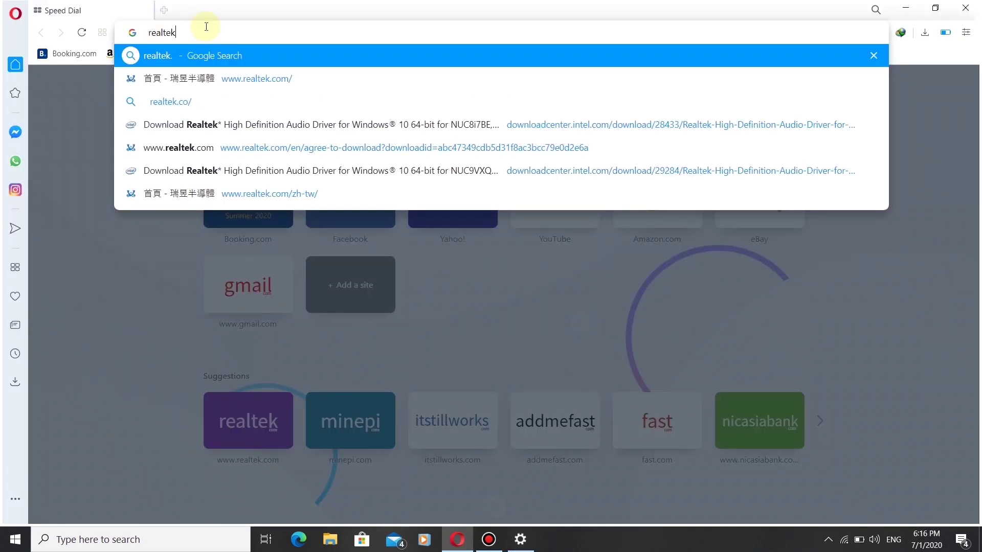
Search Google for realtek and scroll down to the realtek-download.com result
key(Return)
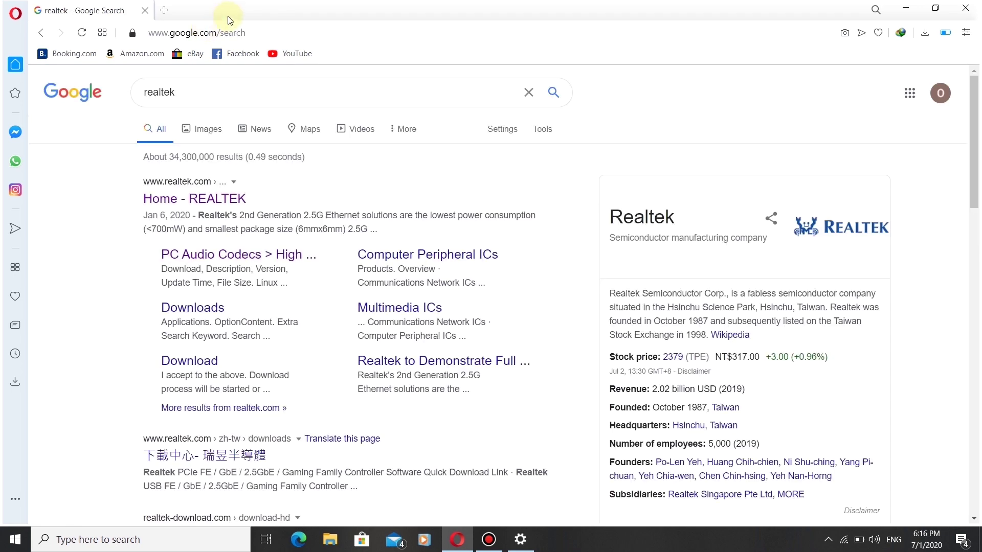
scroll(314, 112, down, 2)
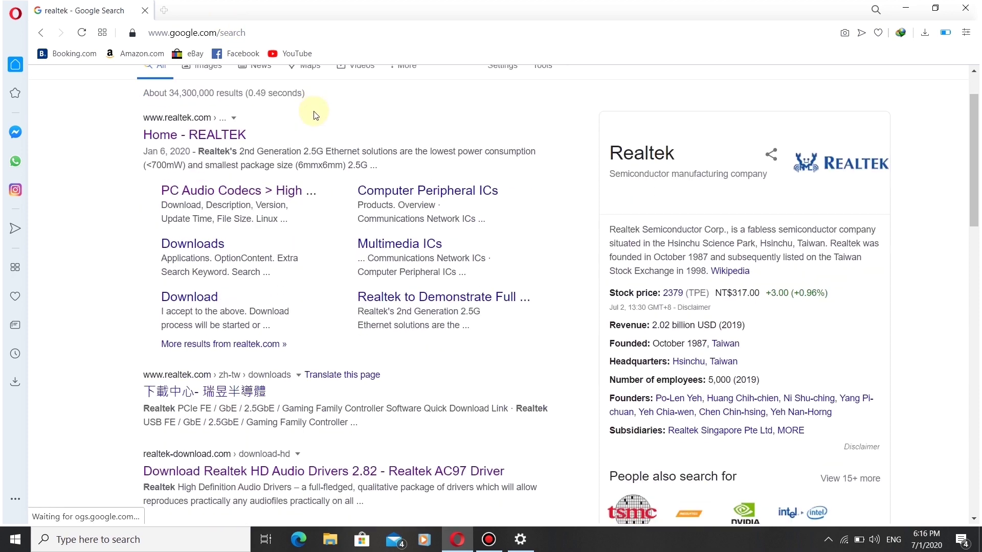
scroll(314, 117, up, 2)
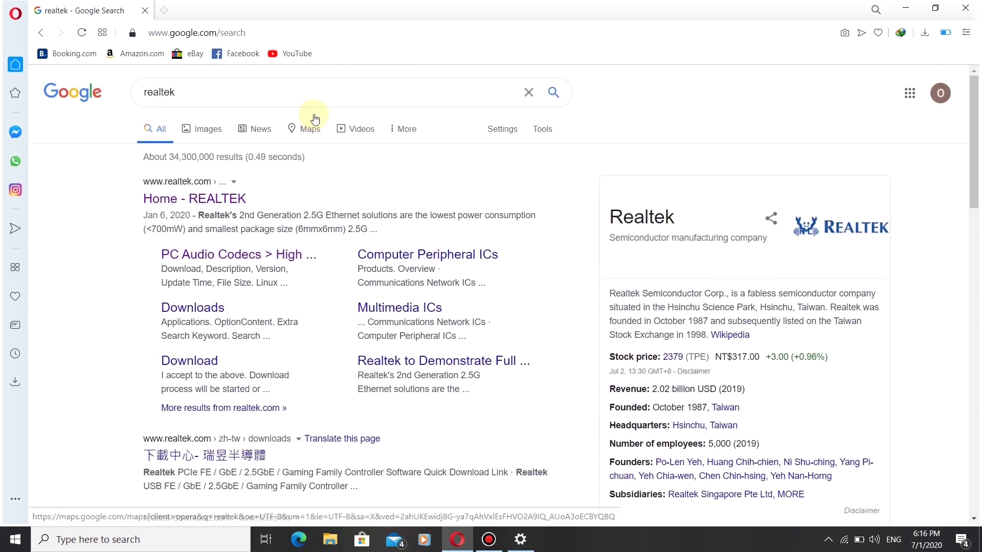
scroll(312, 117, down, 2)
scroll(314, 120, down, 3)
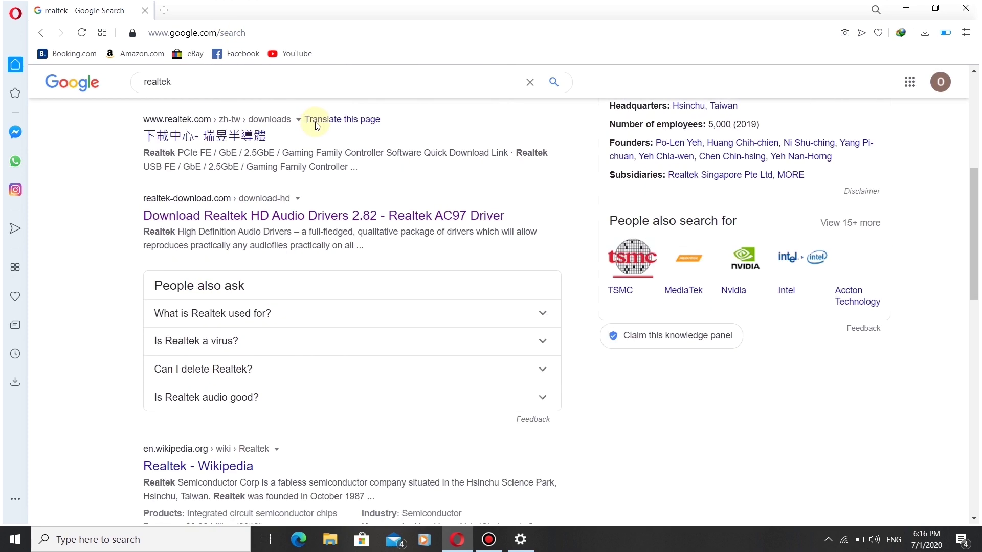
Open the Realtek HD Audio Drivers page and download the 64-bit driver executable
click(220, 223)
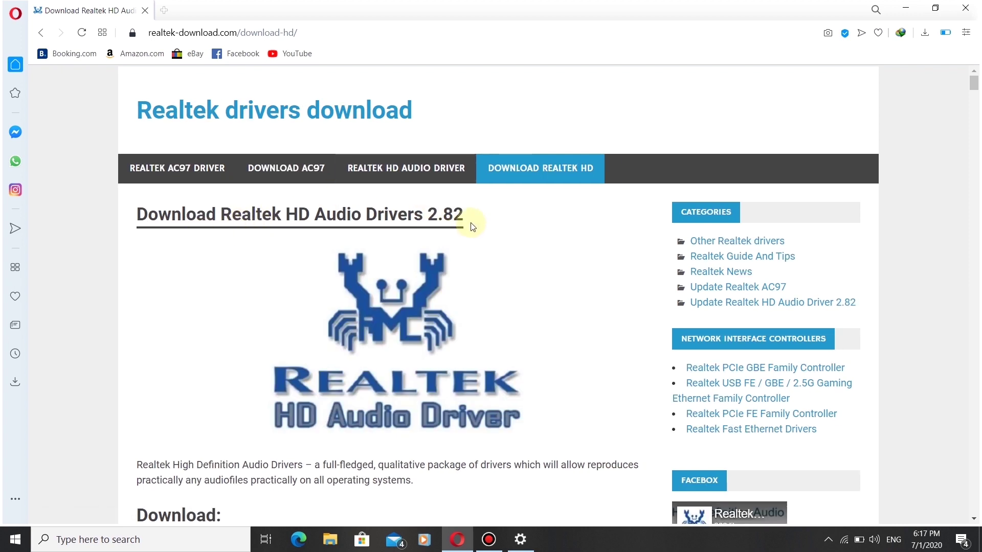
scroll(619, 184, down, 3)
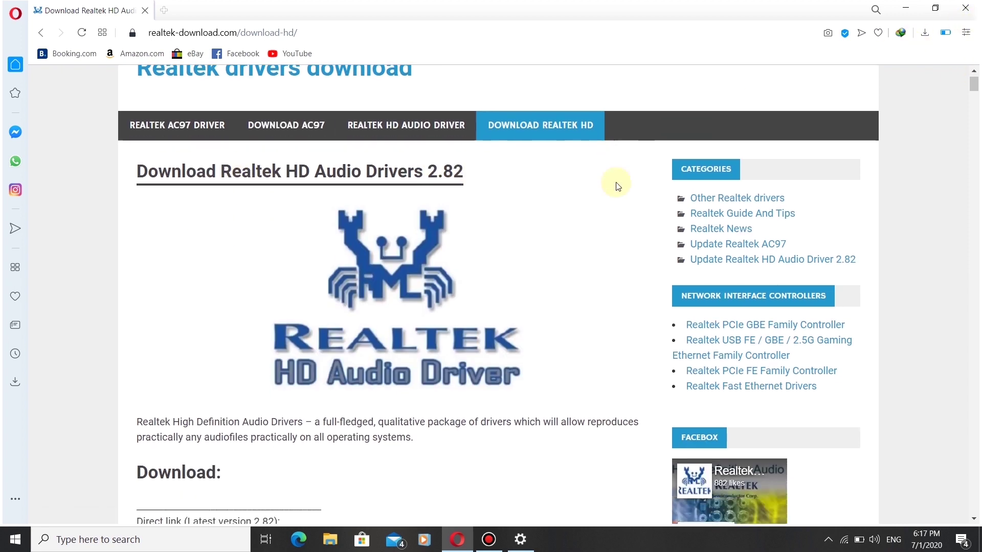
scroll(617, 185, down, 5)
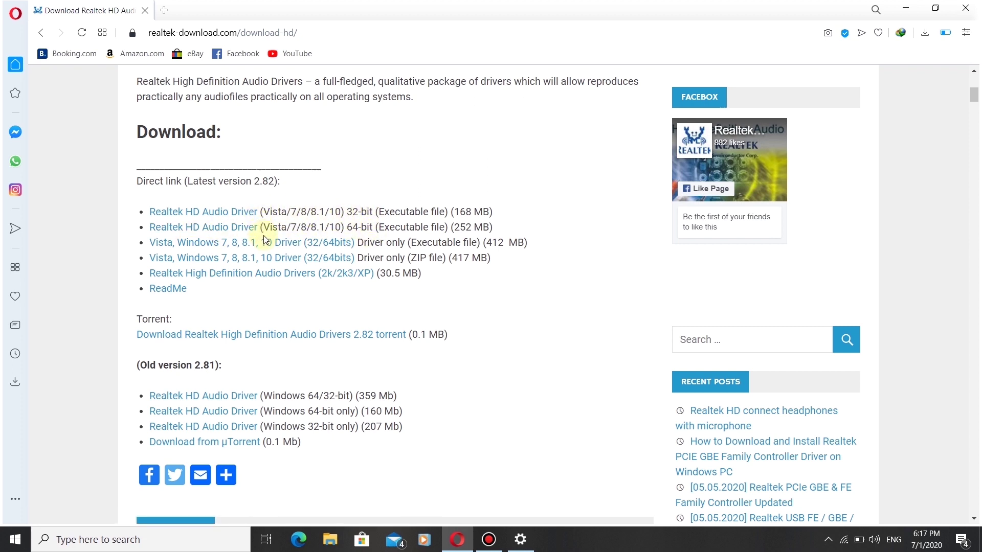
click(212, 230)
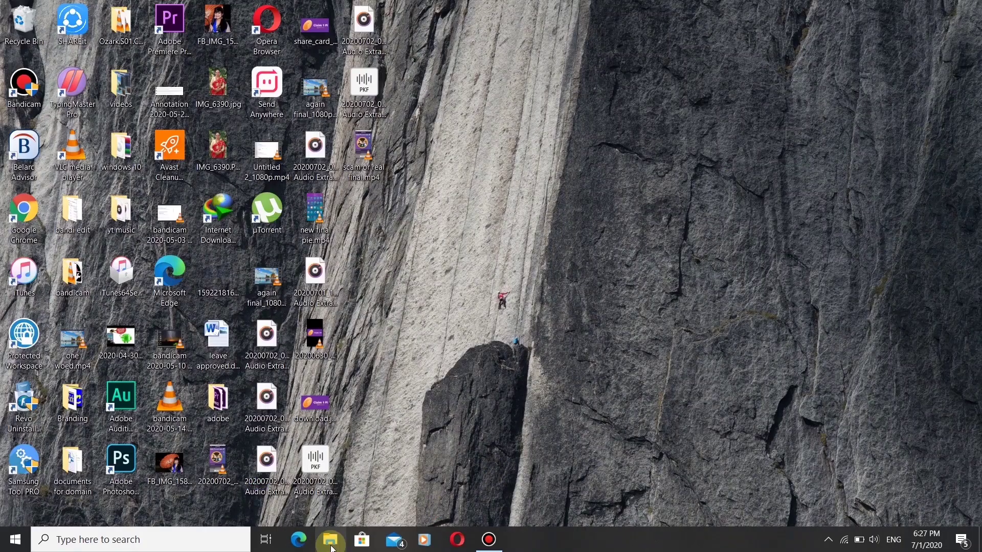
Open Computer Management from This PC and expand Sound, video and game controllers in Device Manager
right_click(331, 545)
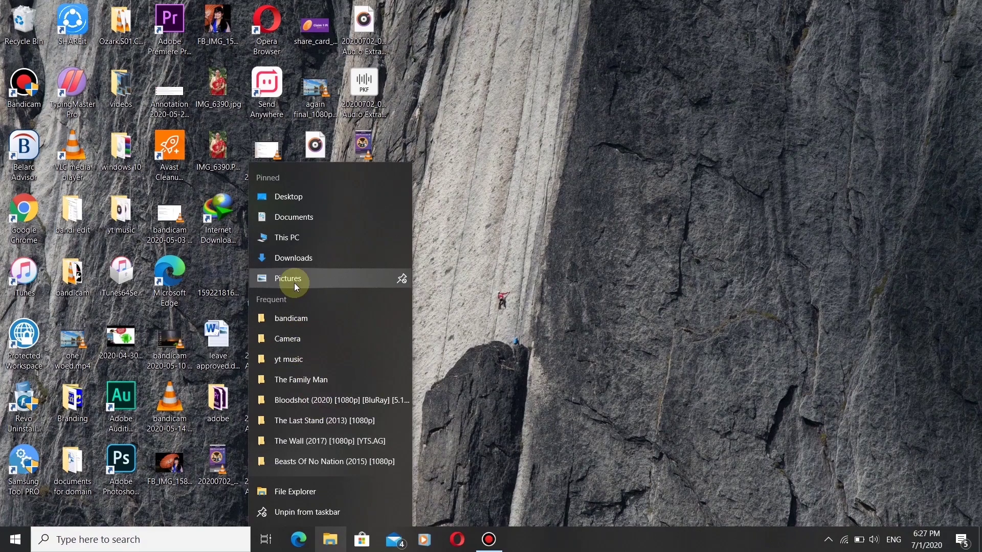
right_click(301, 246)
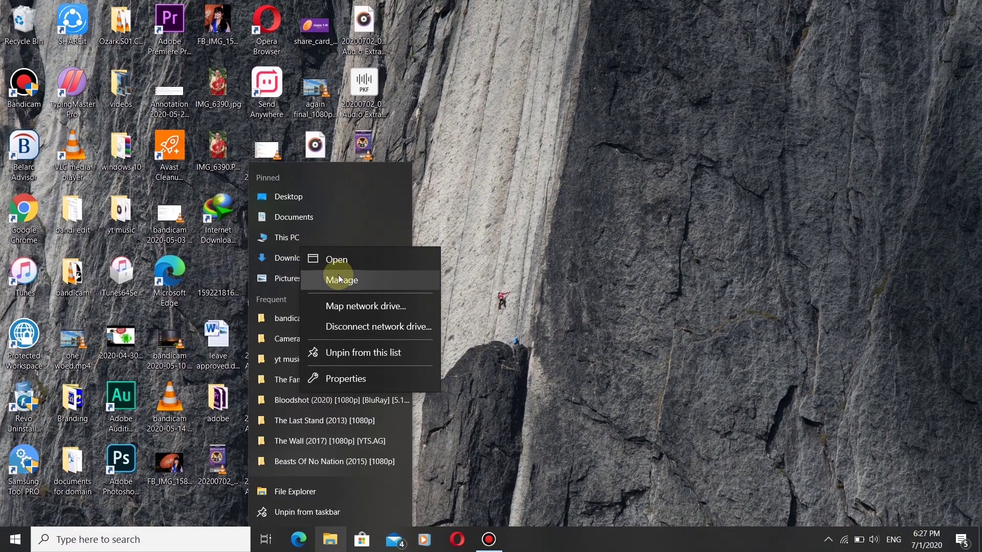
click(341, 280)
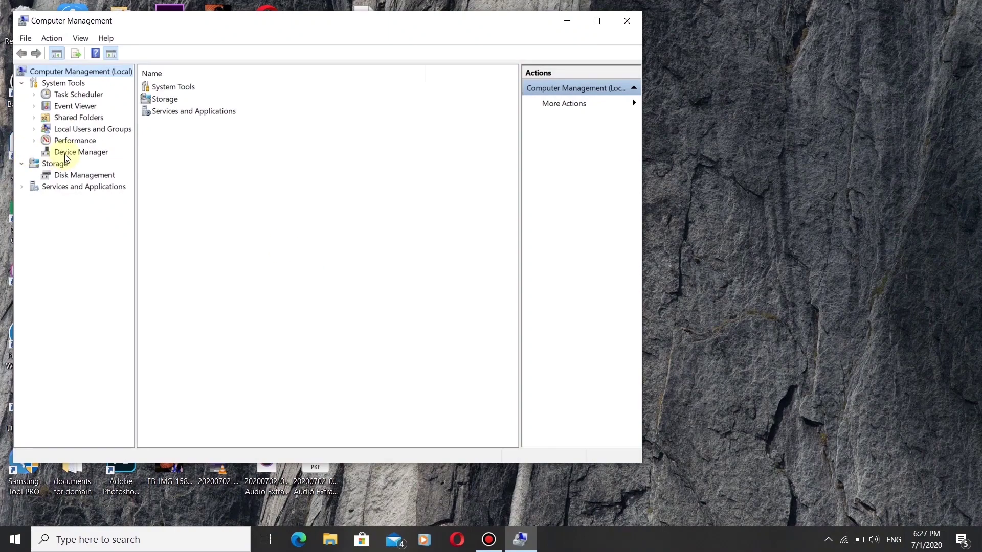
click(65, 155)
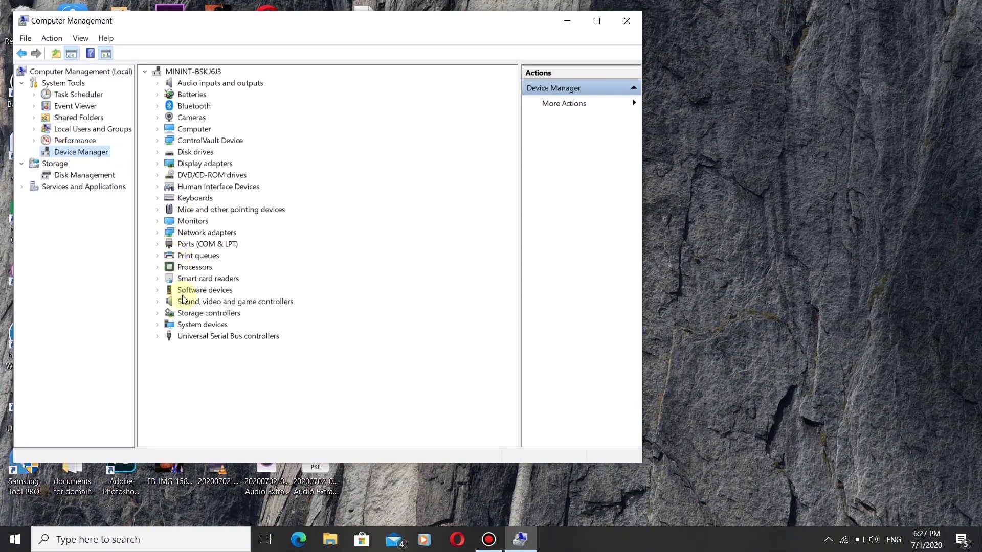
click(158, 303)
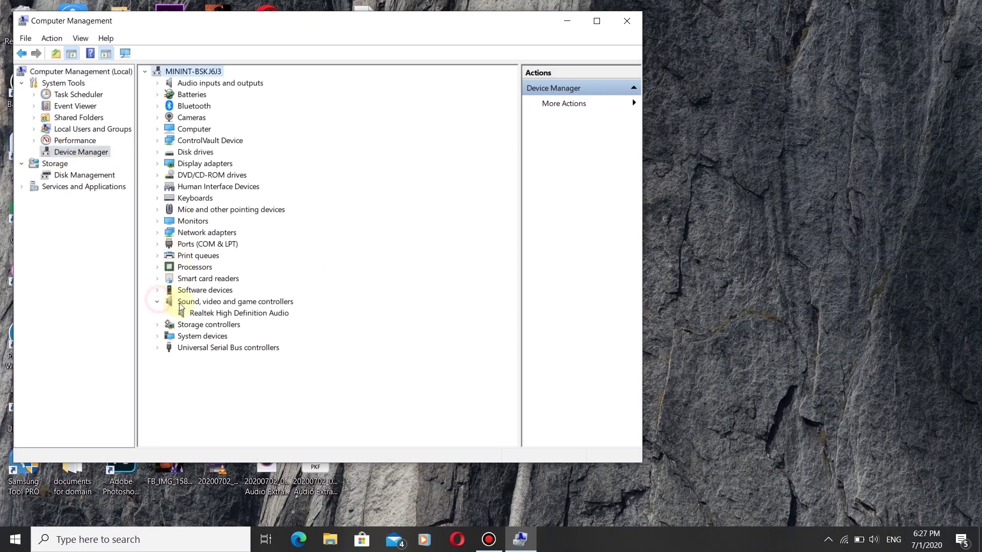
Confirm the Realtek High Definition Audio driver is version 6.0.1.6098 in its Properties
click(214, 313)
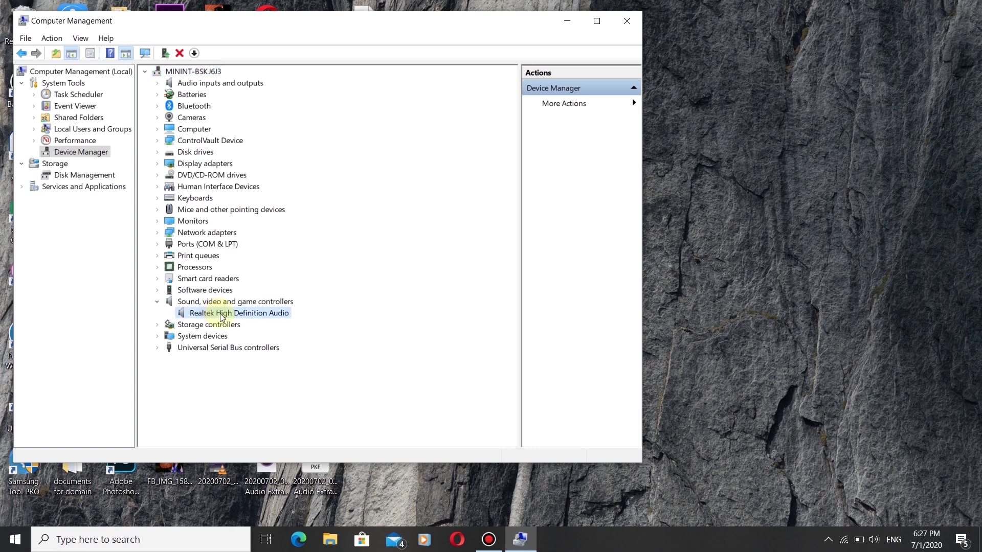
right_click(223, 317)
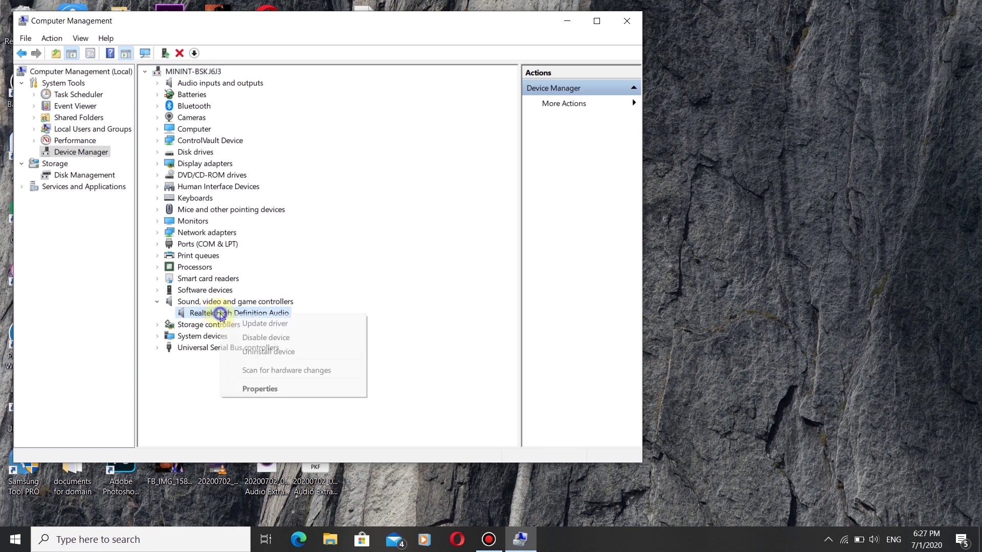
click(257, 388)
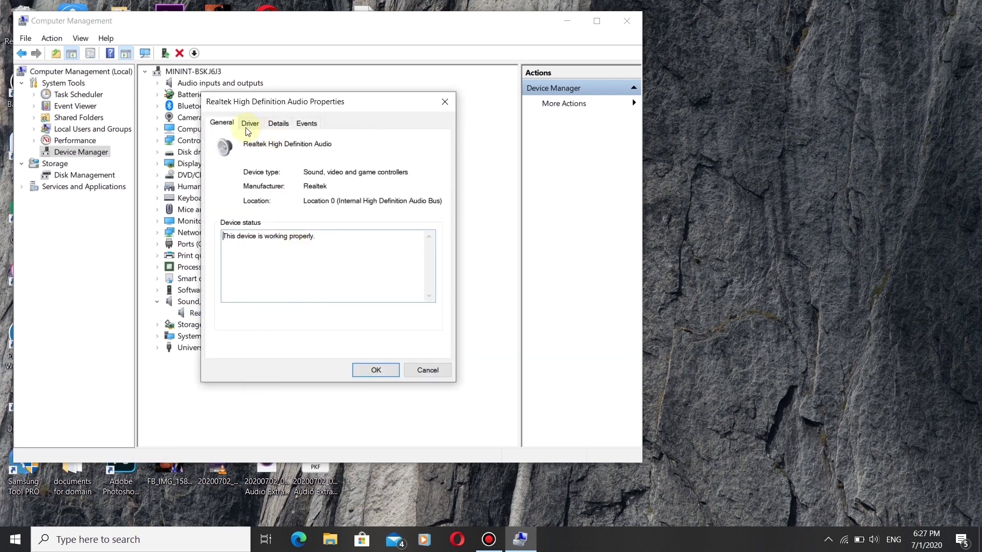
click(251, 124)
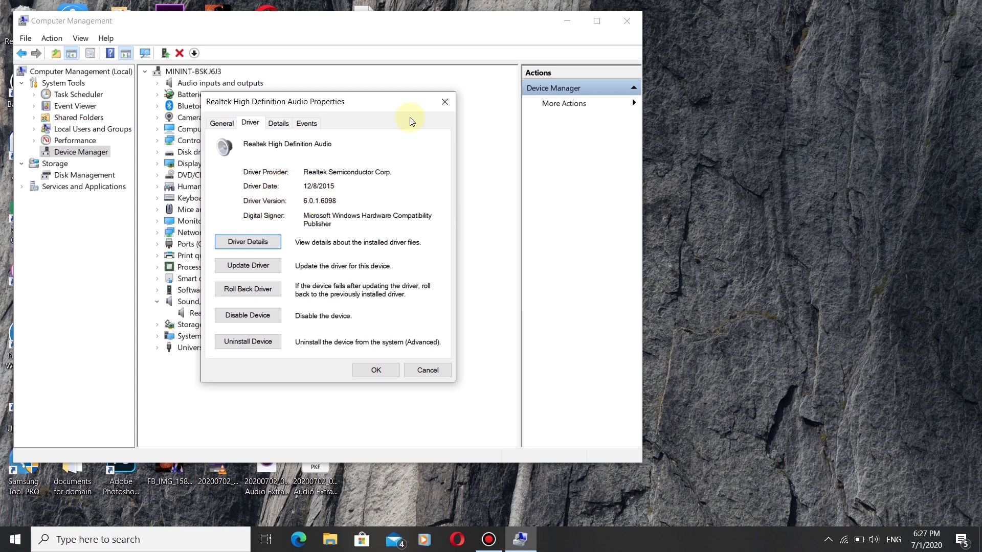
click(444, 101)
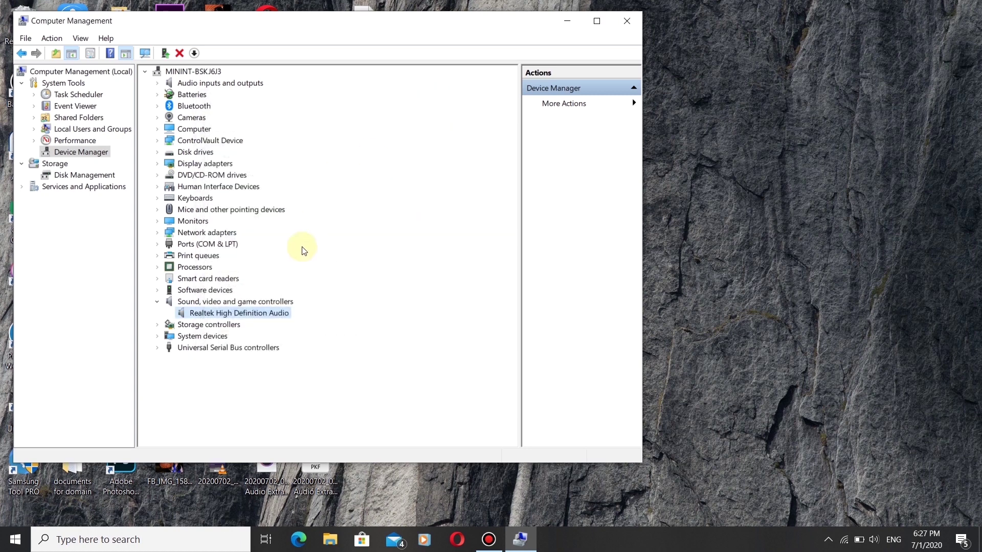
right_click(256, 311)
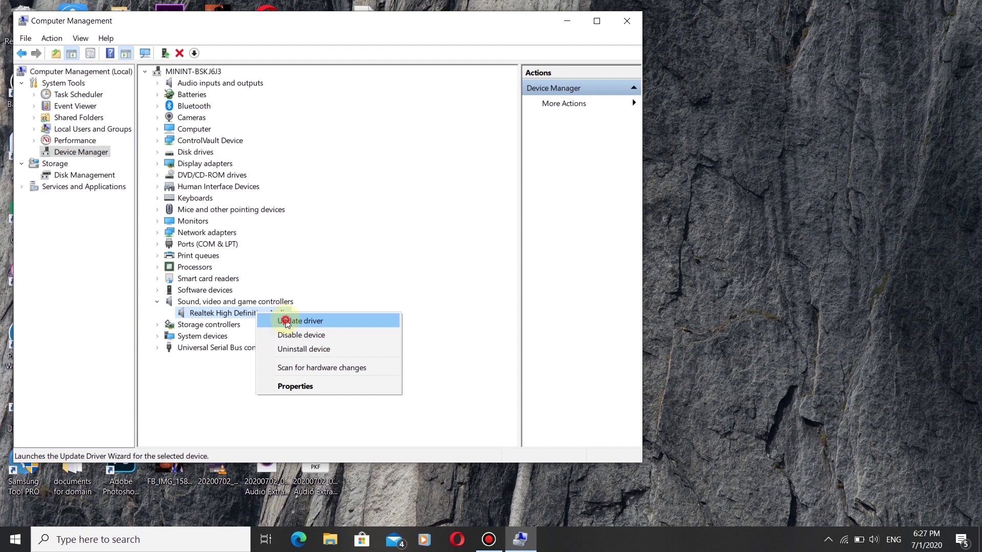
Start a manual Realtek audio driver update and browse the available Realtek driver versions
click(287, 322)
click(236, 286)
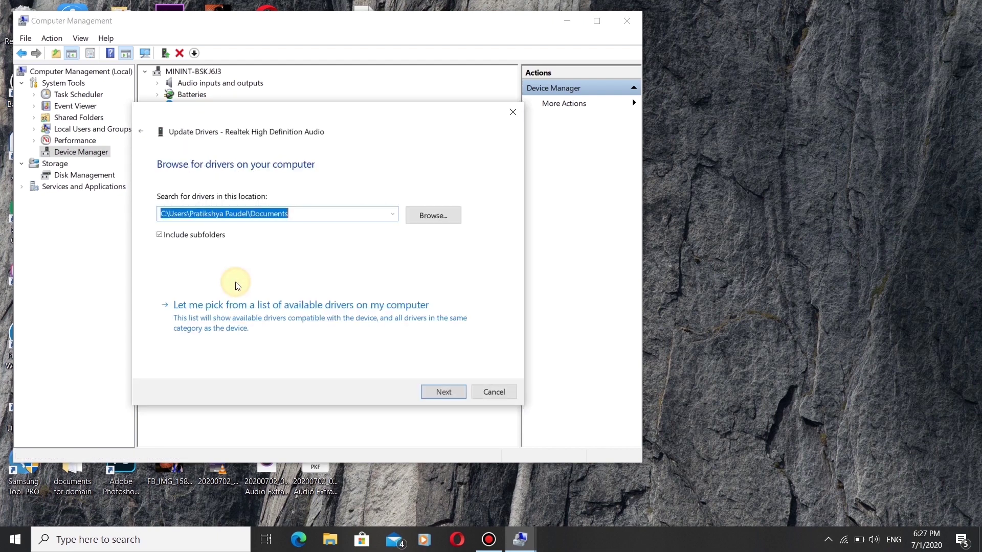
click(231, 316)
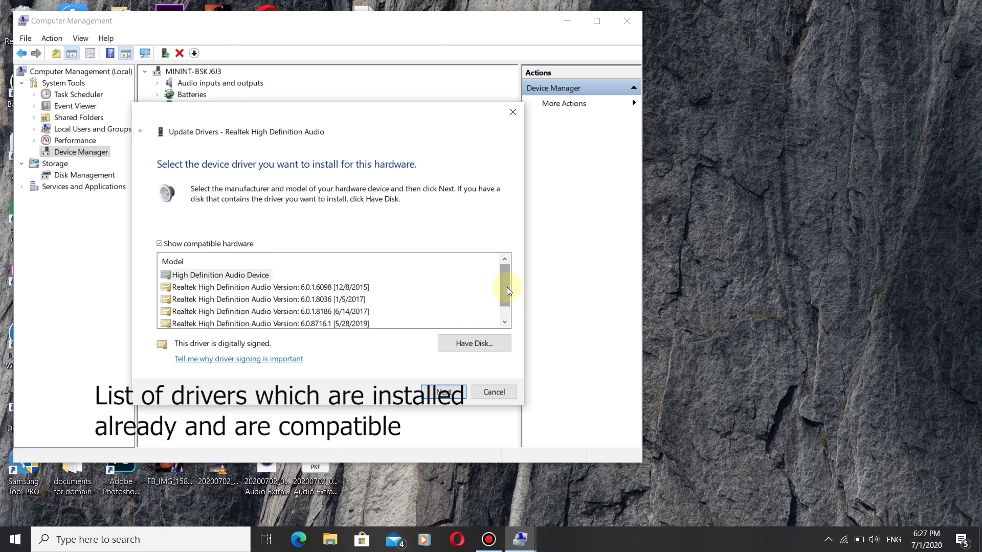
drag(508, 290, 508, 301)
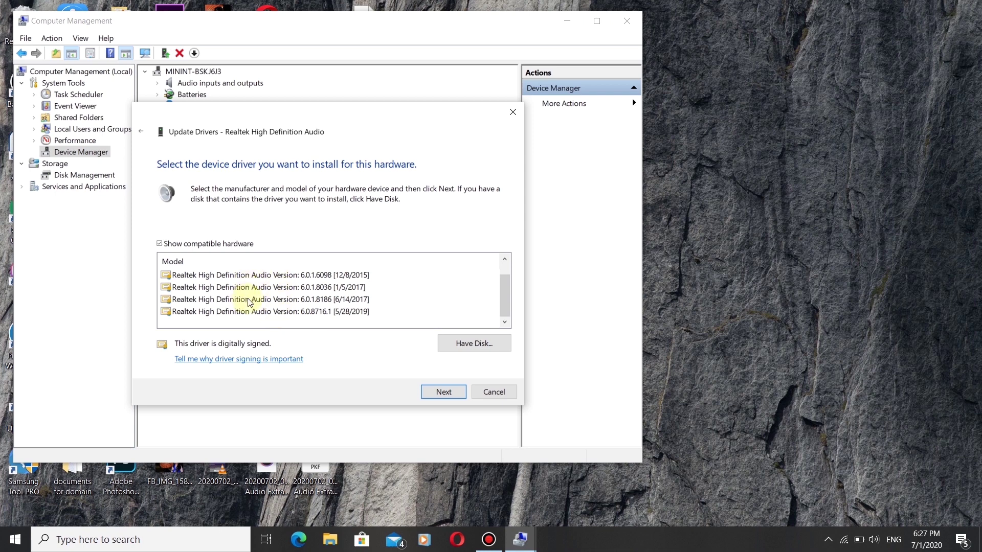
click(159, 244)
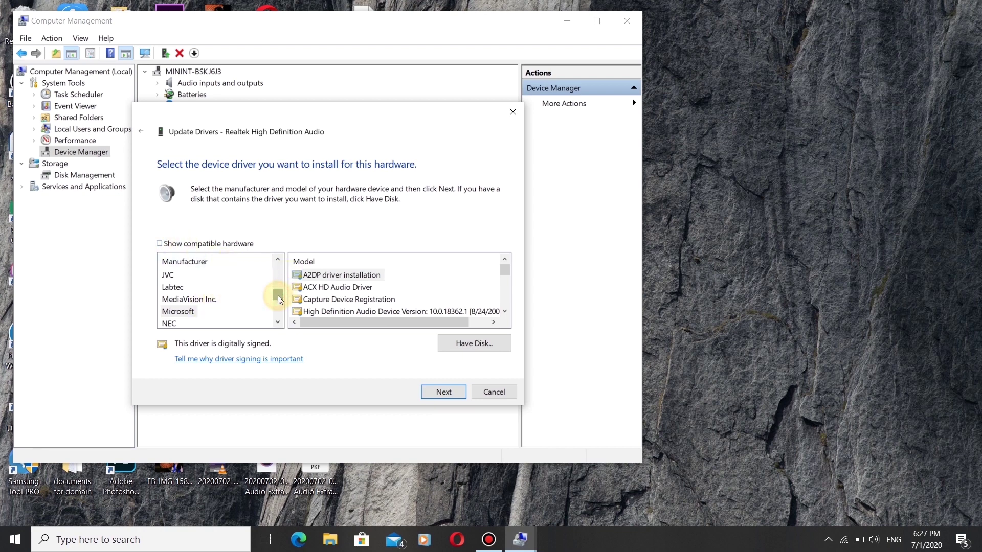
drag(278, 296, 278, 307)
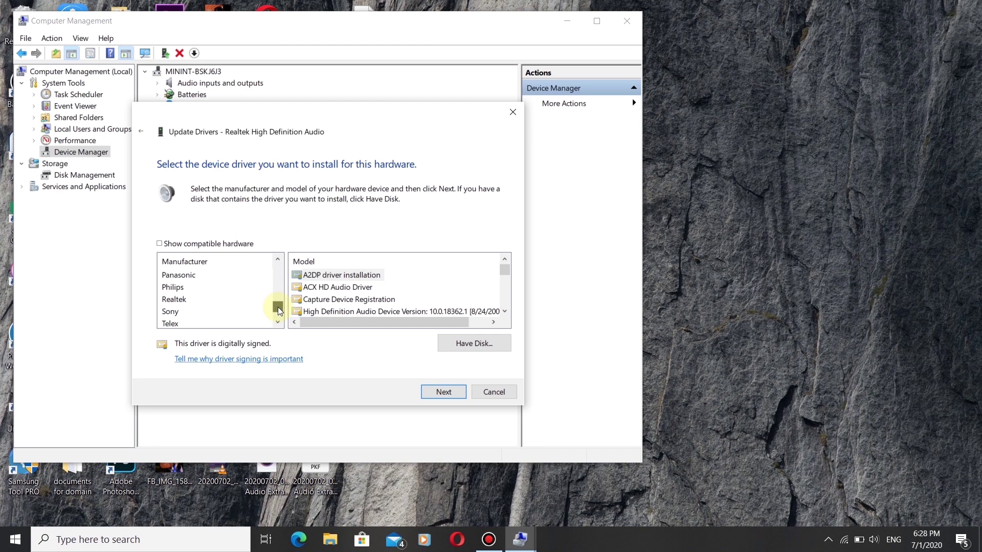
click(184, 302)
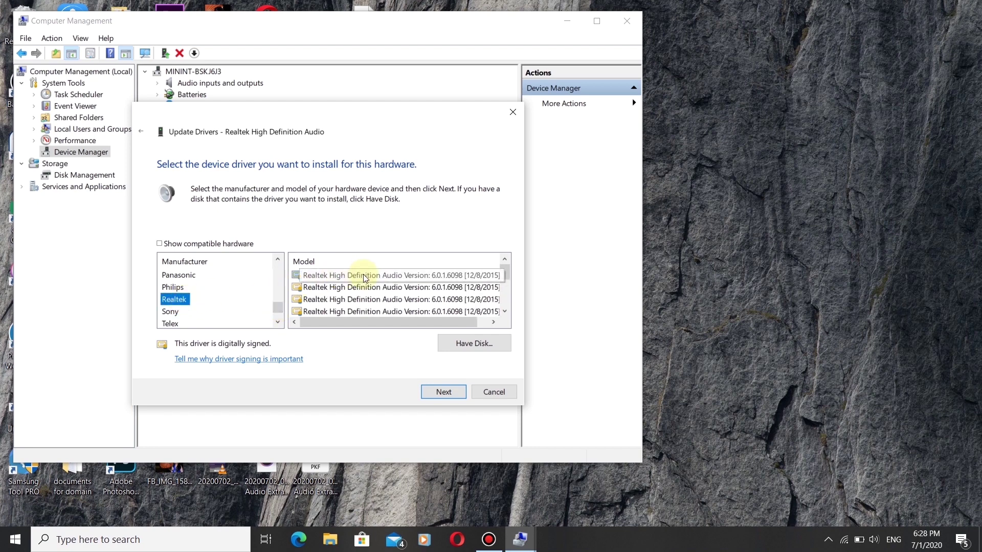
drag(506, 274, 506, 299)
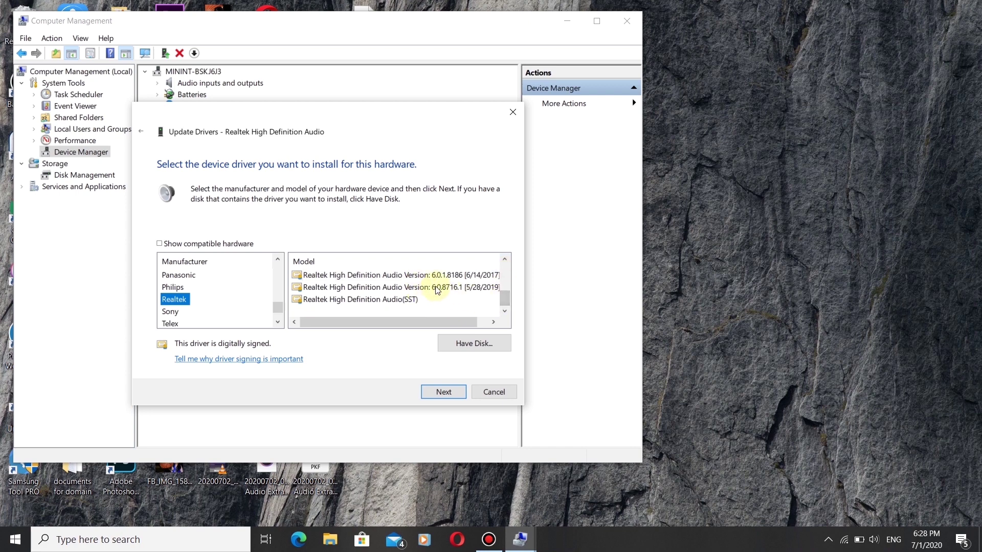
click(160, 244)
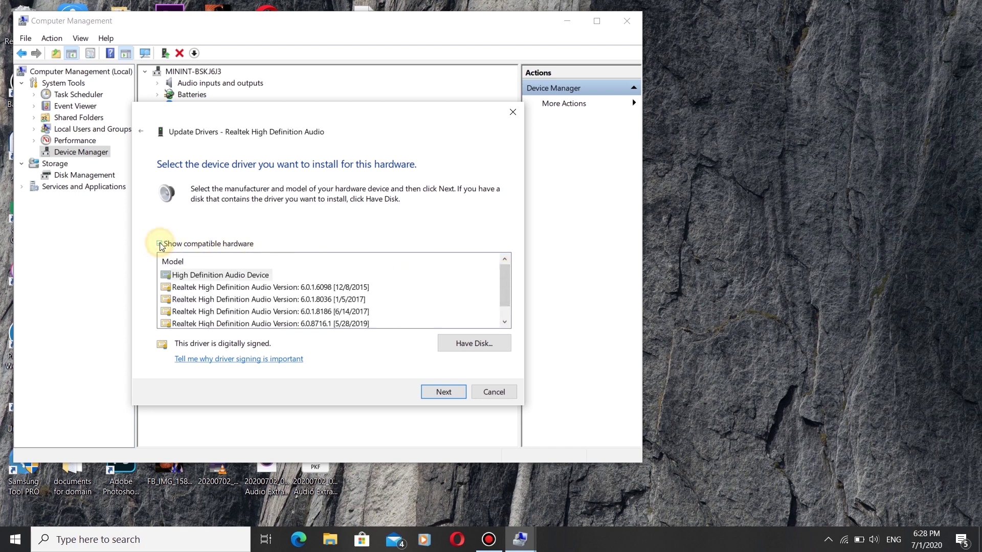
drag(506, 287, 507, 297)
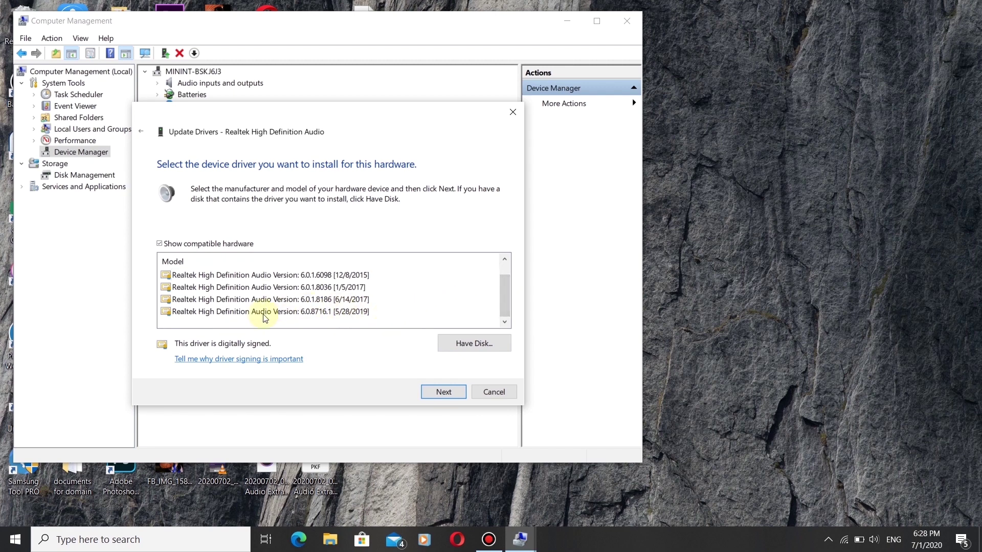
Install Realtek driver 6.0.8716.1 [5/28/2019], accept the unverified-driver warning, and restart
click(242, 313)
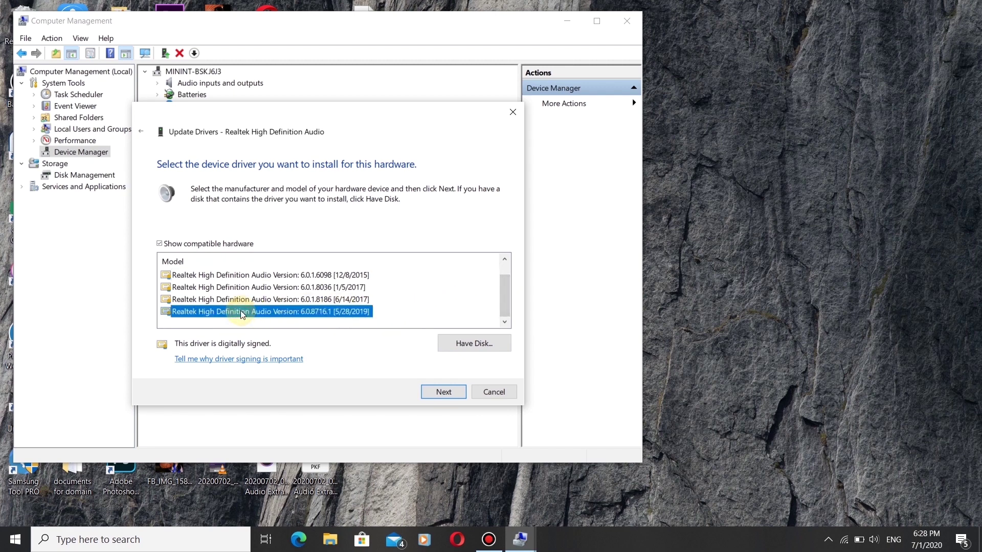
click(444, 392)
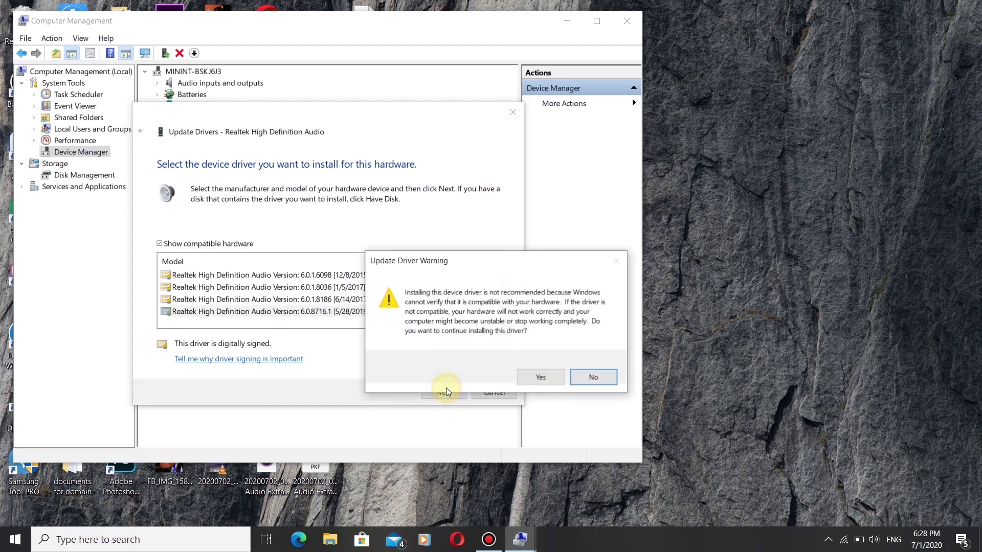
click(543, 378)
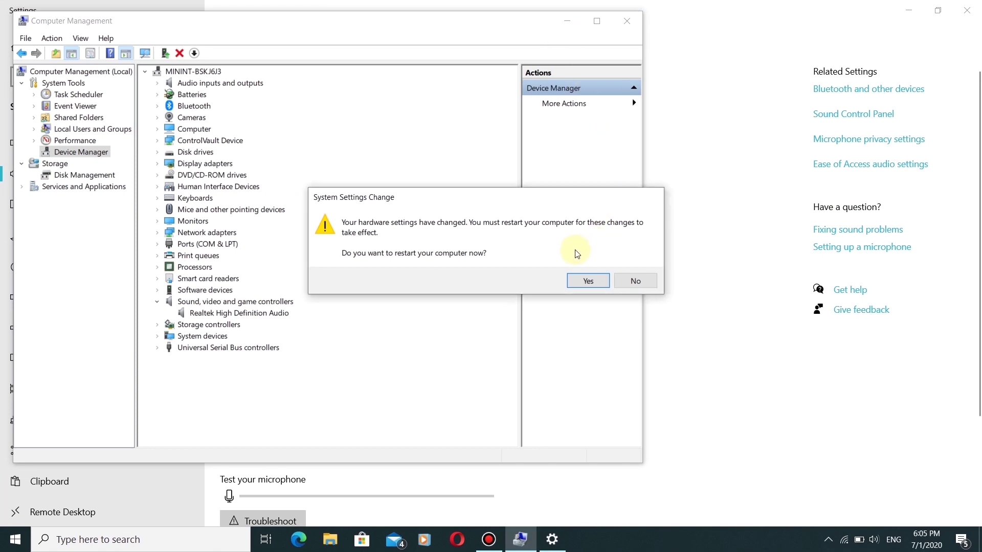
click(583, 281)
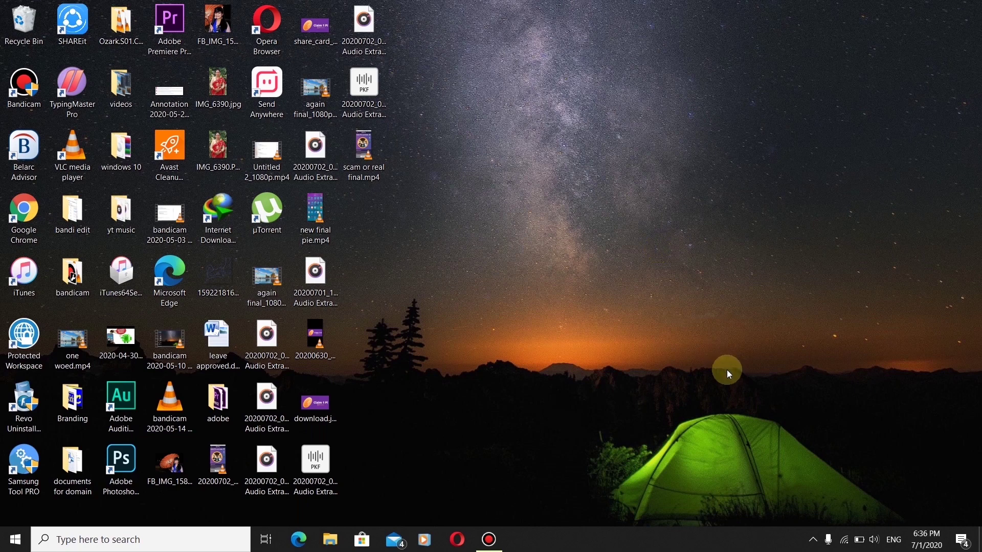
Check the Speakers / Headphones enhancements in the Sound Control Panel
right_click(874, 539)
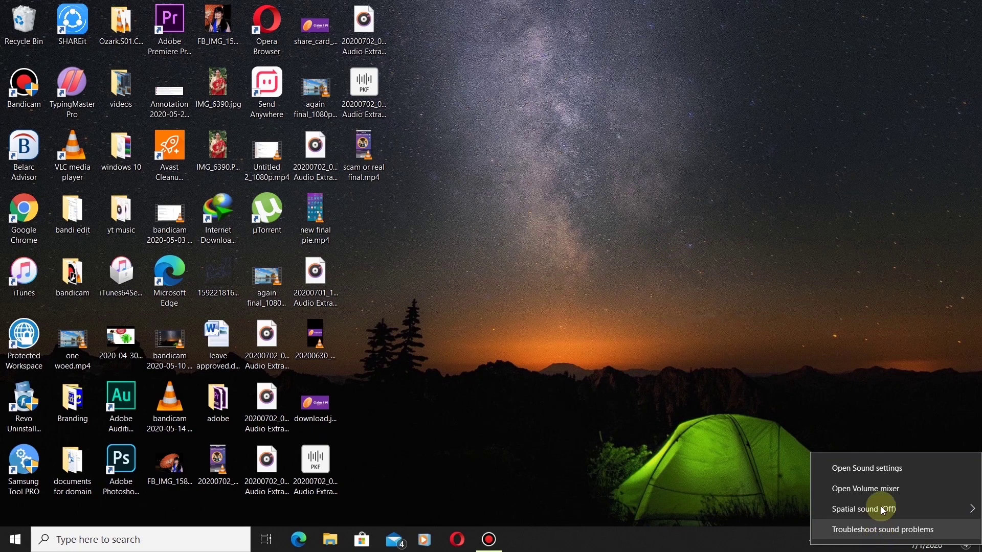
click(877, 468)
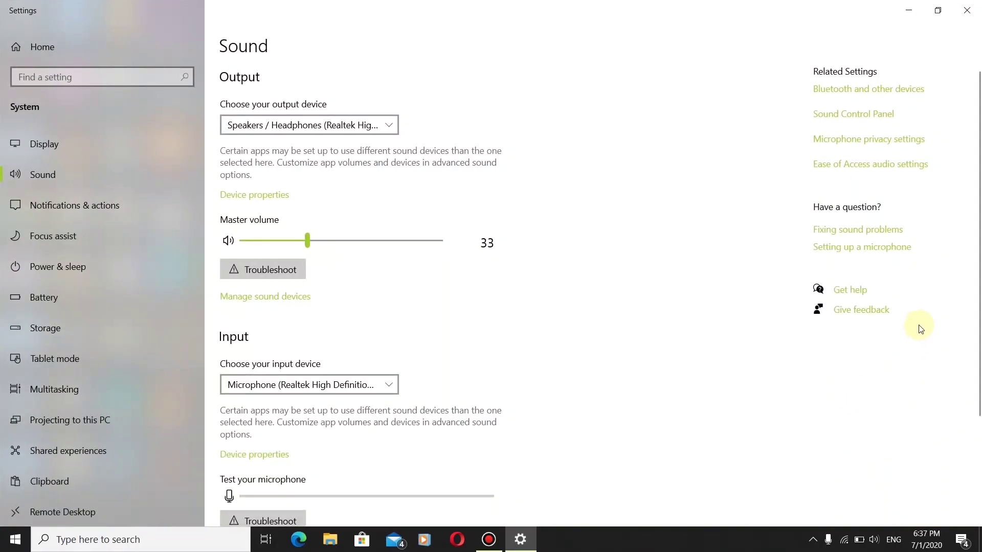
click(840, 117)
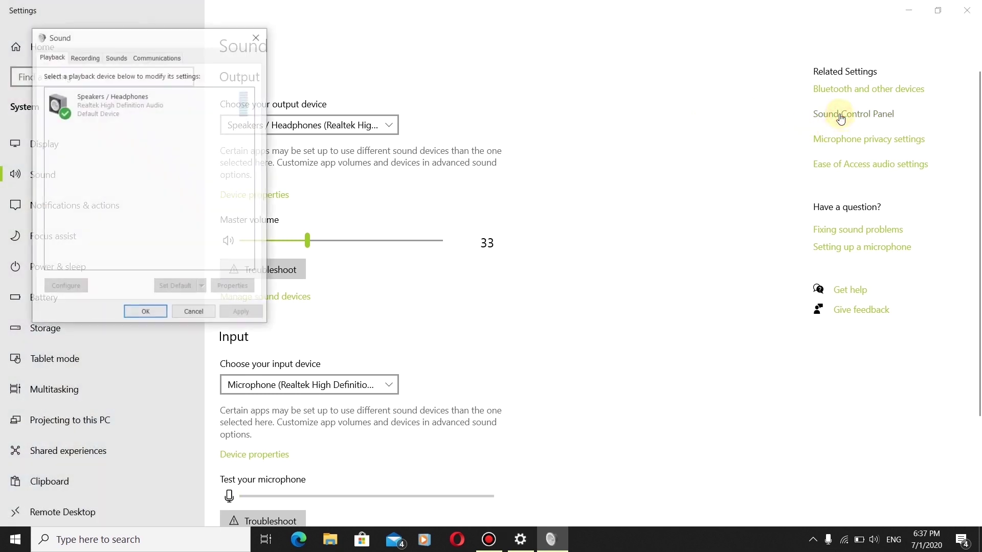
click(91, 106)
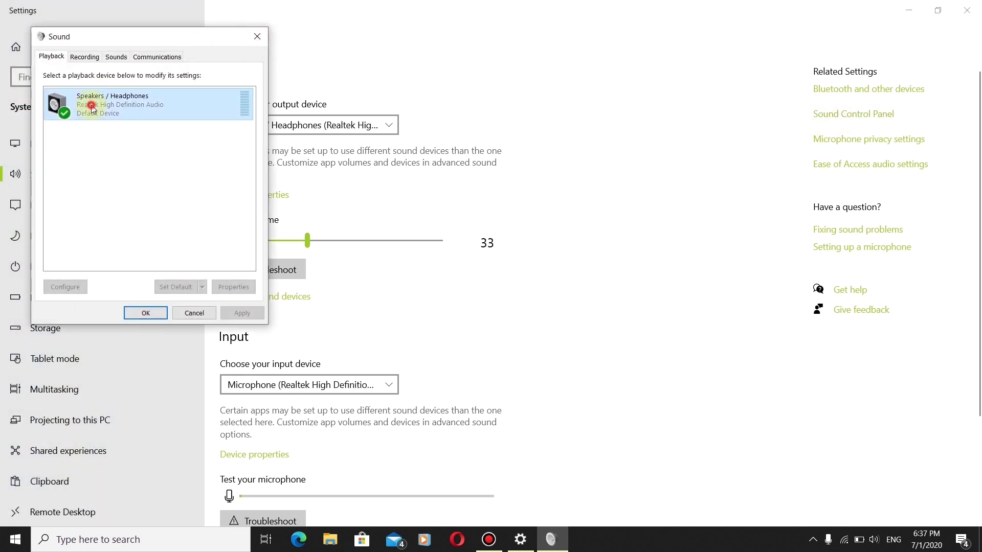
click(232, 288)
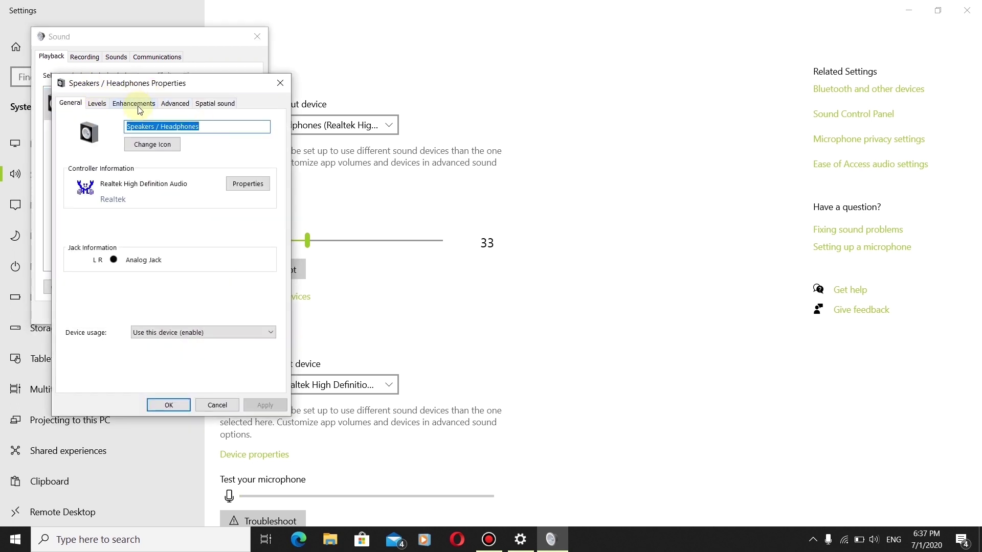
click(138, 103)
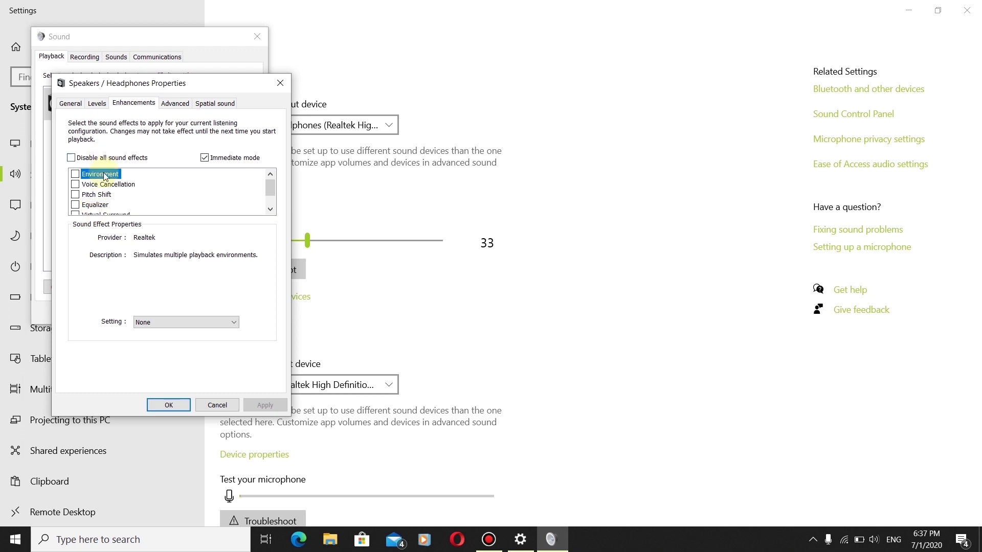
mouse_move(272, 183)
mouse_down()
mouse_move(273, 192)
mouse_move(273, 181)
mouse_up()
click(280, 83)
Open the Microphone recording device's properties
click(84, 57)
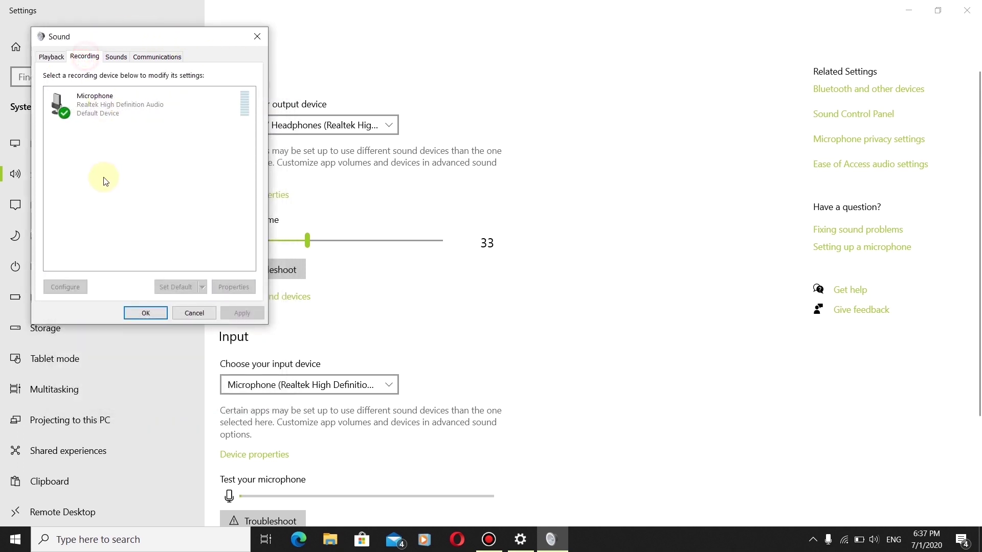
click(114, 102)
click(233, 287)
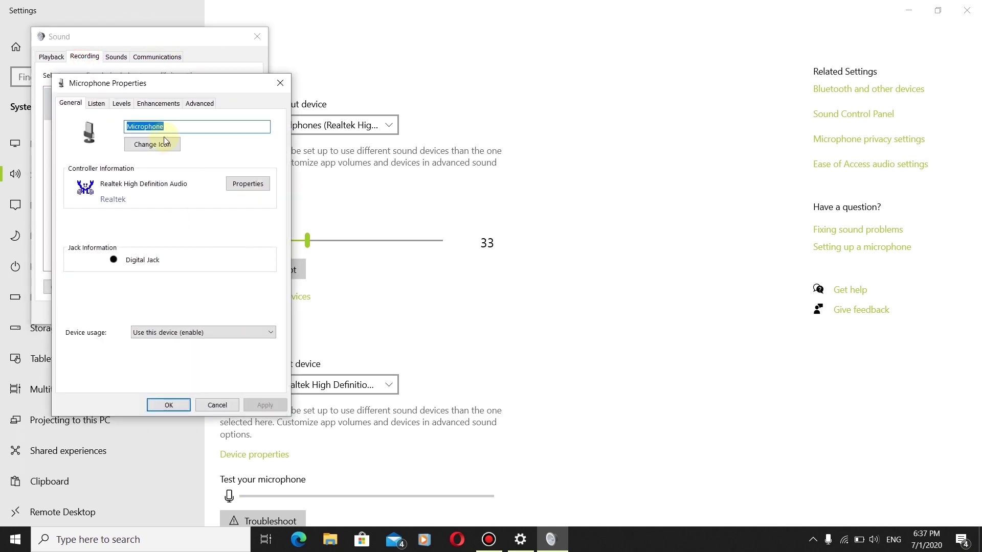